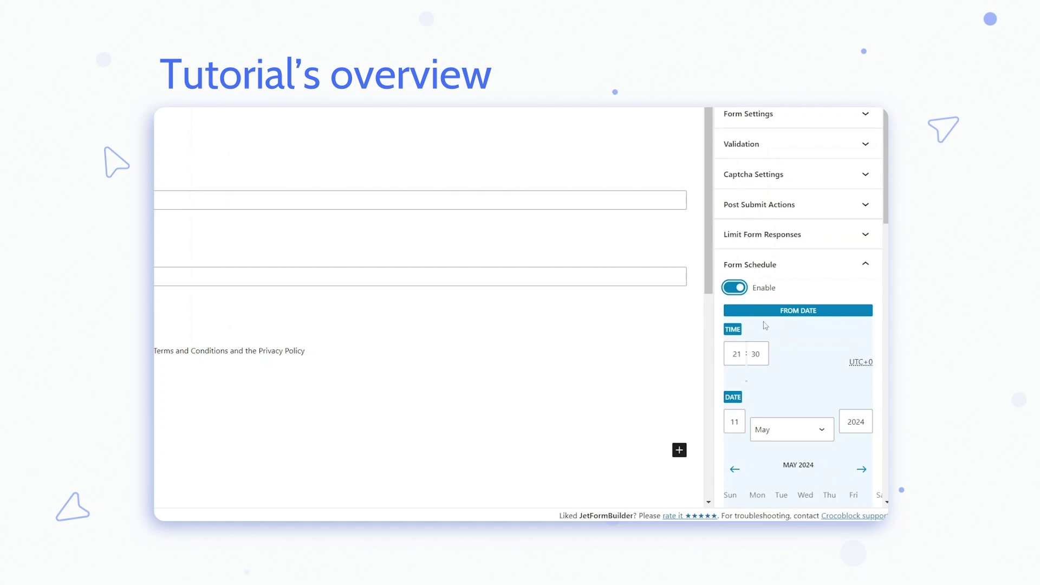
- Insert a JetForm block into the event card and embed Event Form May
scroll(765, 325, down, 1)
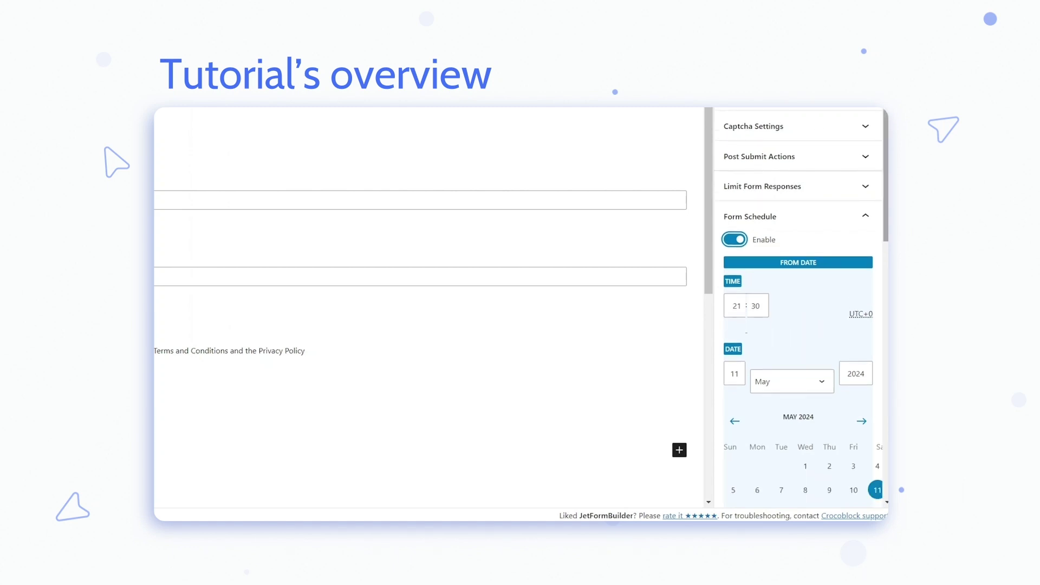
scroll(852, 303, down, 3)
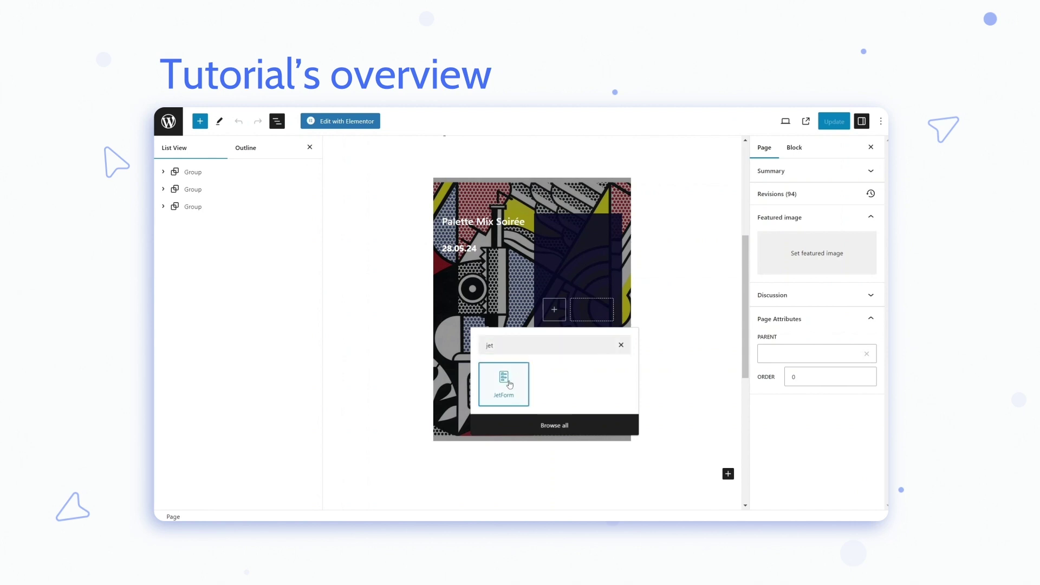
click(504, 379)
click(807, 267)
click(806, 307)
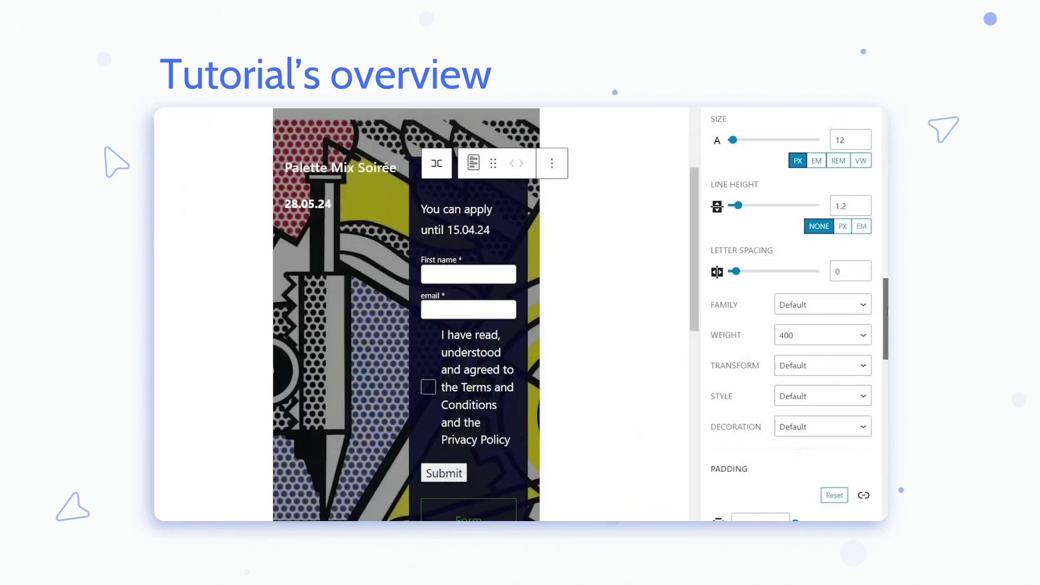
- Set the form's background colour to navy #17153F and copy its hex value
scroll(787, 367, down, 10)
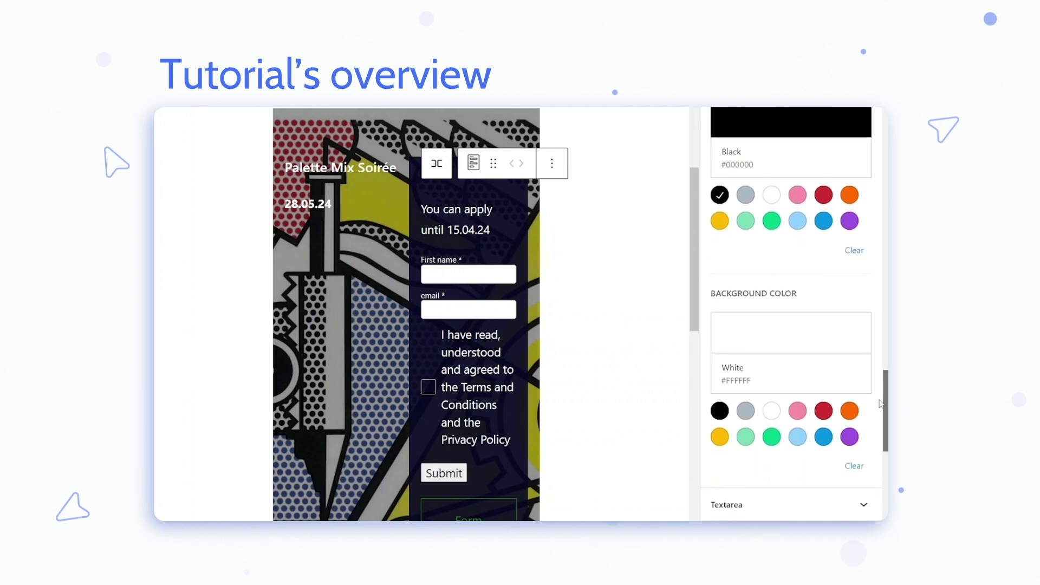
click(752, 349)
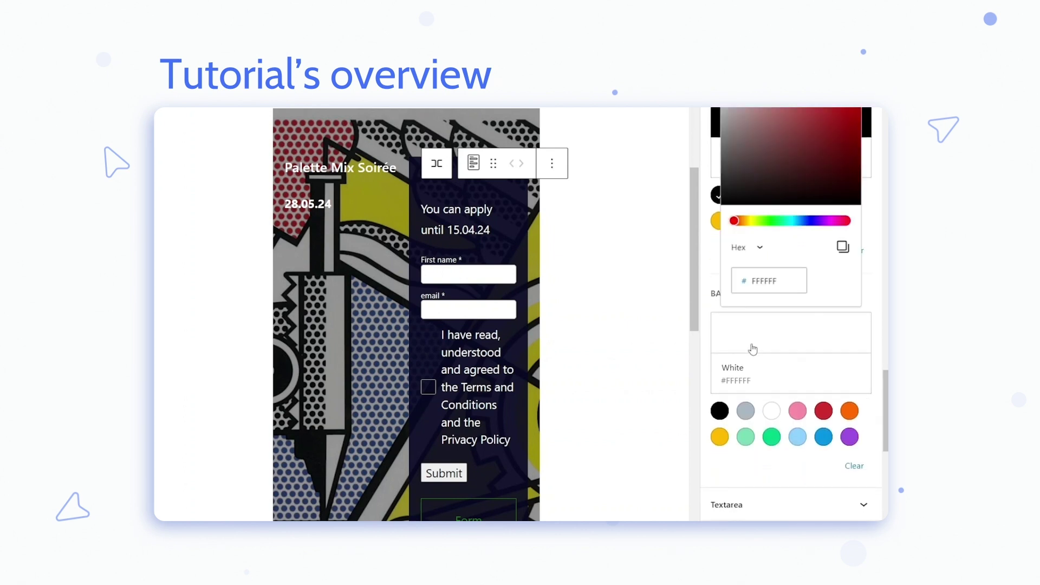
click(813, 220)
drag(834, 178, 814, 172)
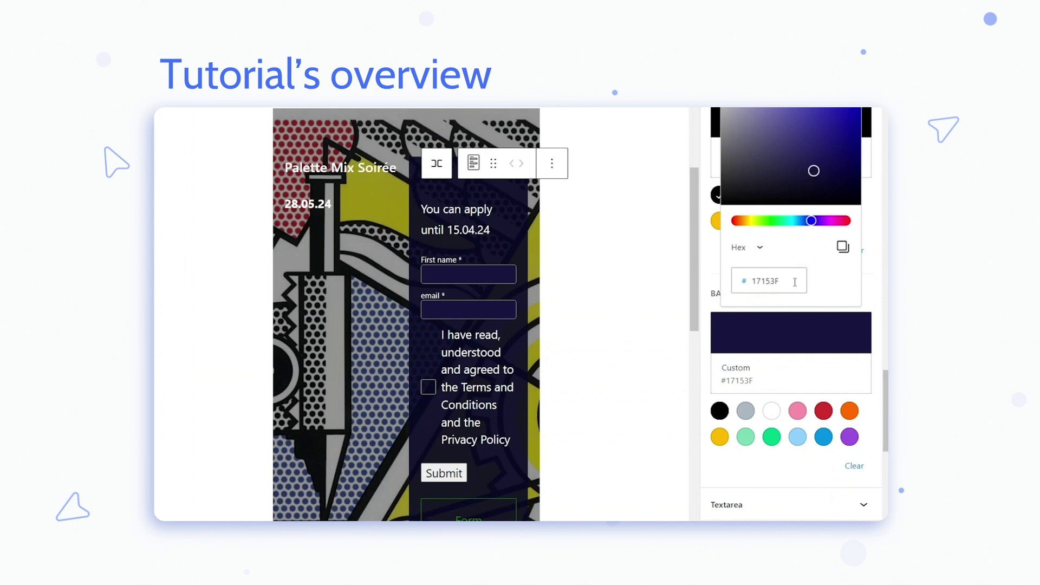
click(842, 246)
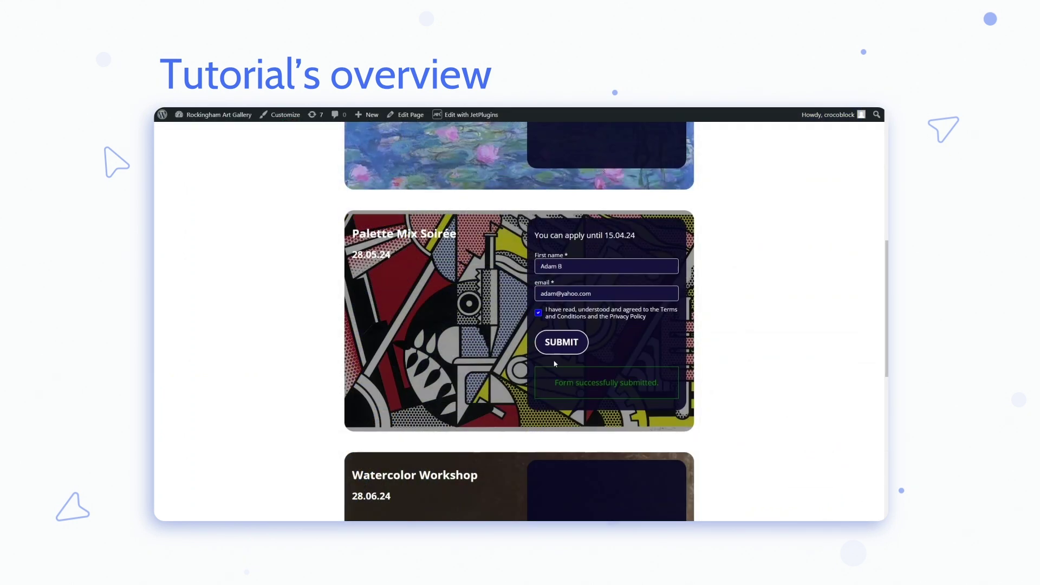
scroll(554, 364, down, 1)
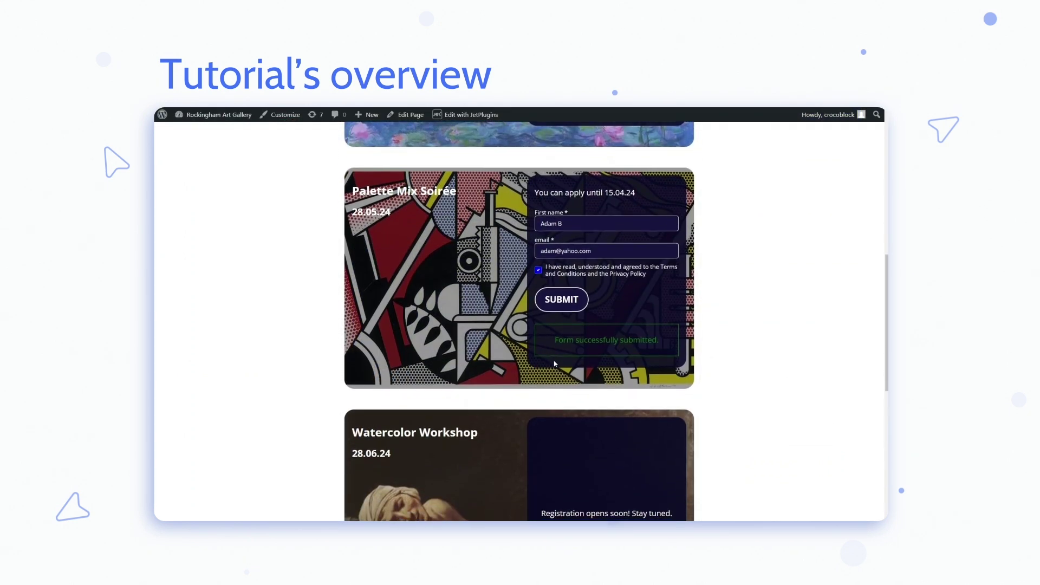
scroll(554, 363, down, 4)
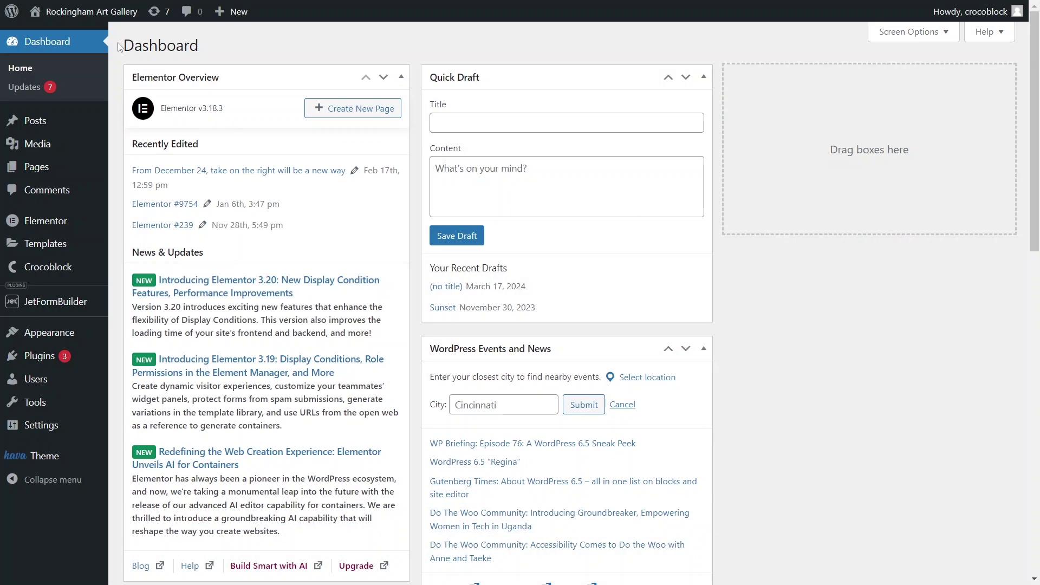
- Check the installed JetFormBuilder addons, then open the Forms list
mouse_move(54, 302)
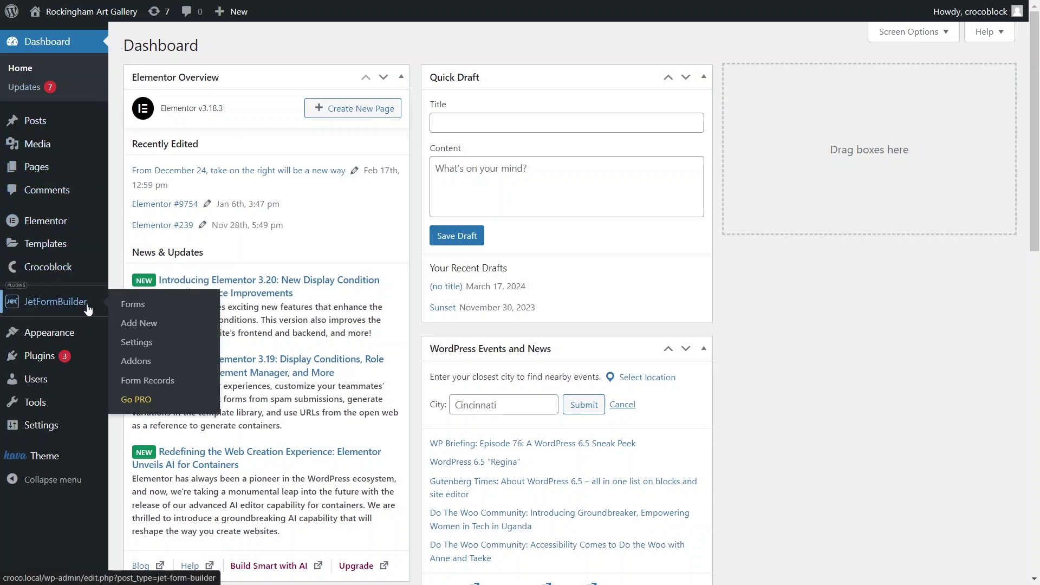
click(140, 359)
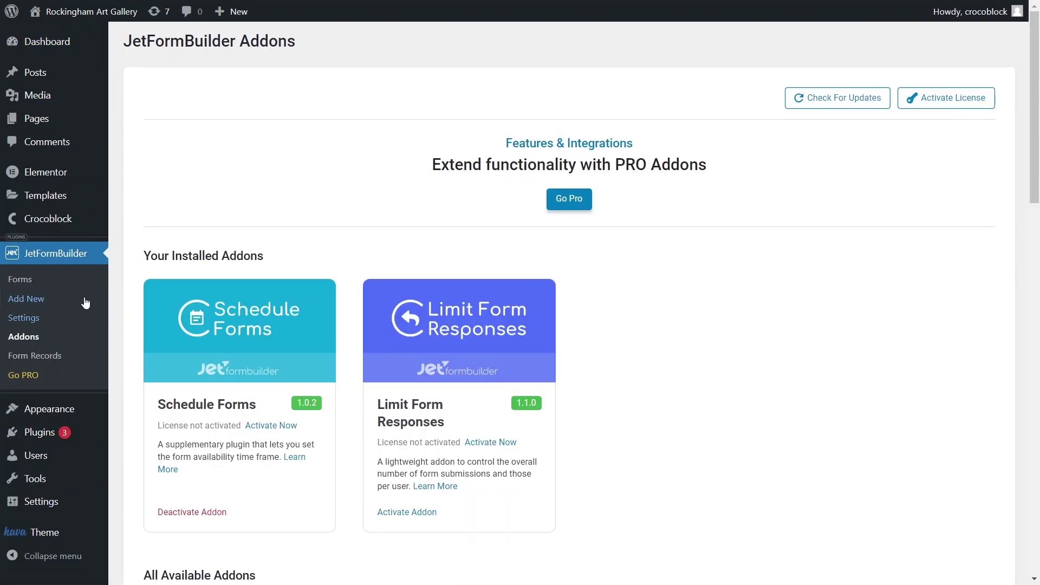
click(29, 285)
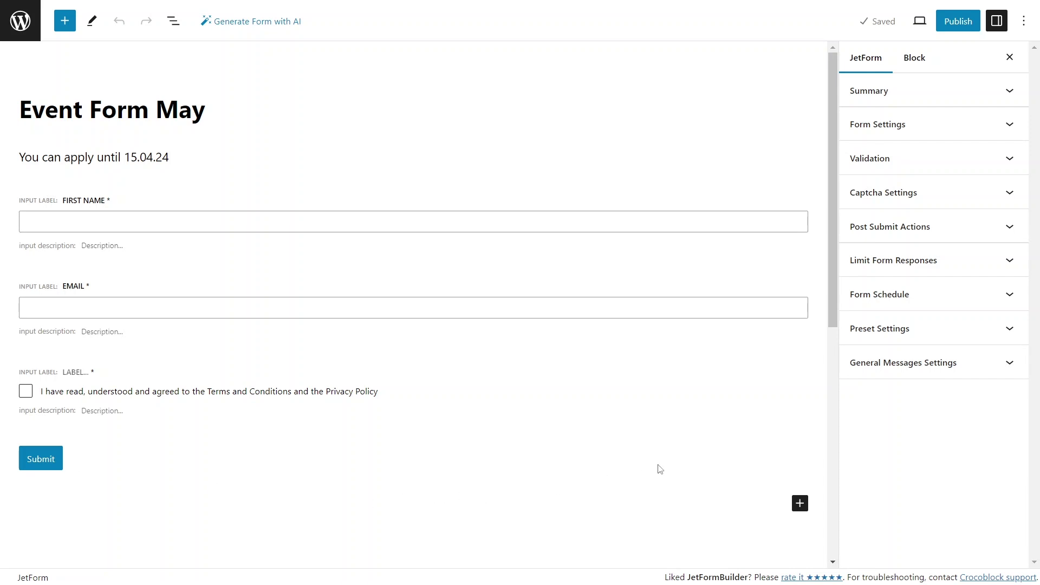
- Expand Event Form May's Form Schedule panel and enable scheduling
click(916, 298)
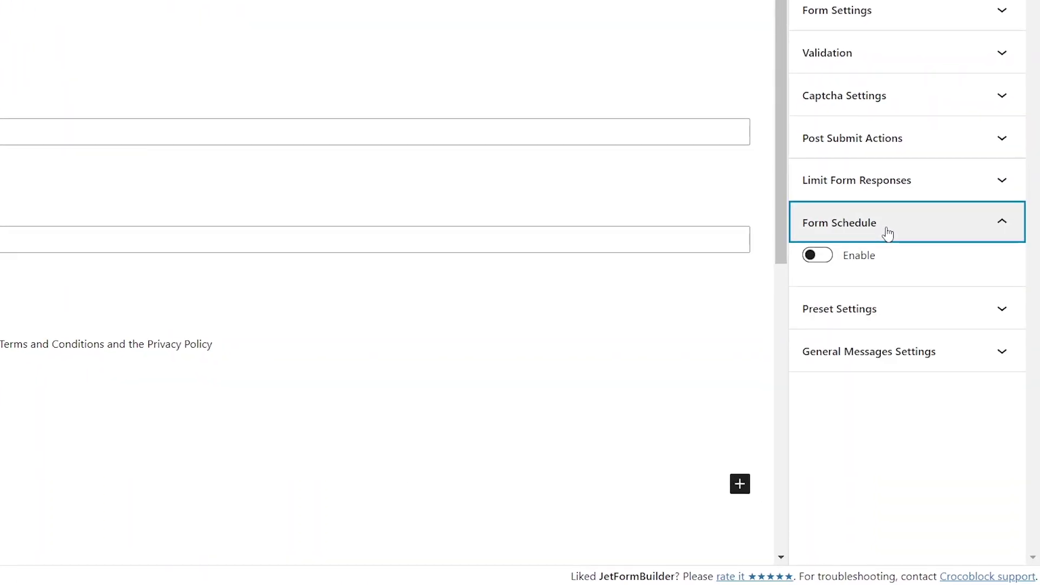
click(823, 264)
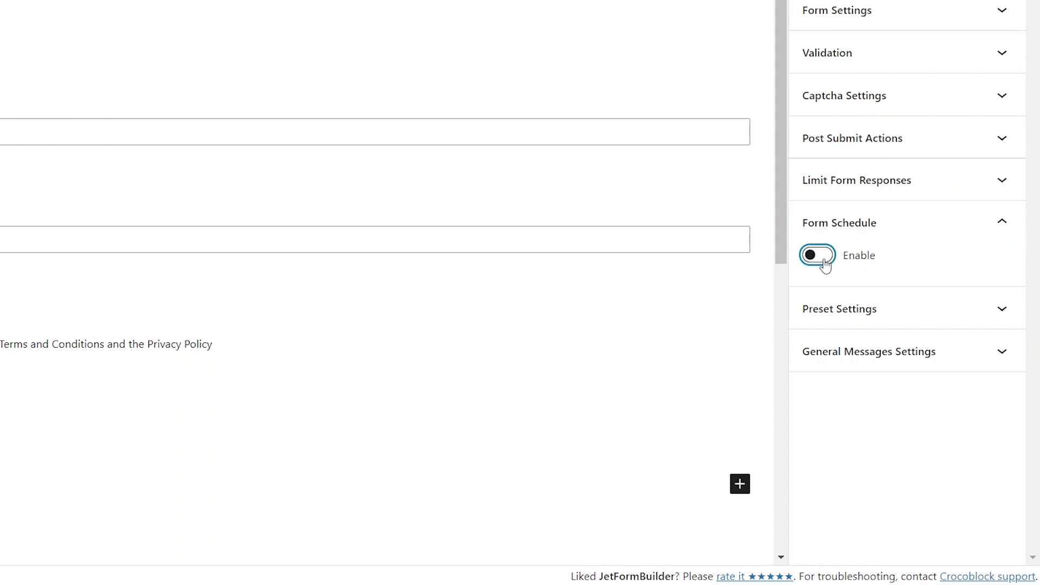
click(823, 264)
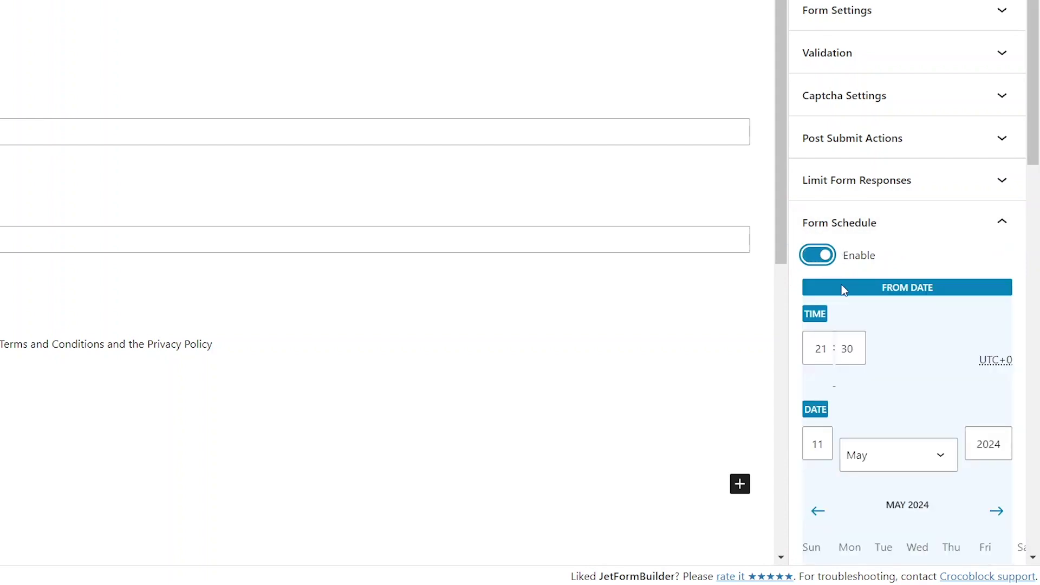
- Set the schedule's From Date to 1 April 2024 and To Date to 15 April 2024
scroll(867, 314, down, 2)
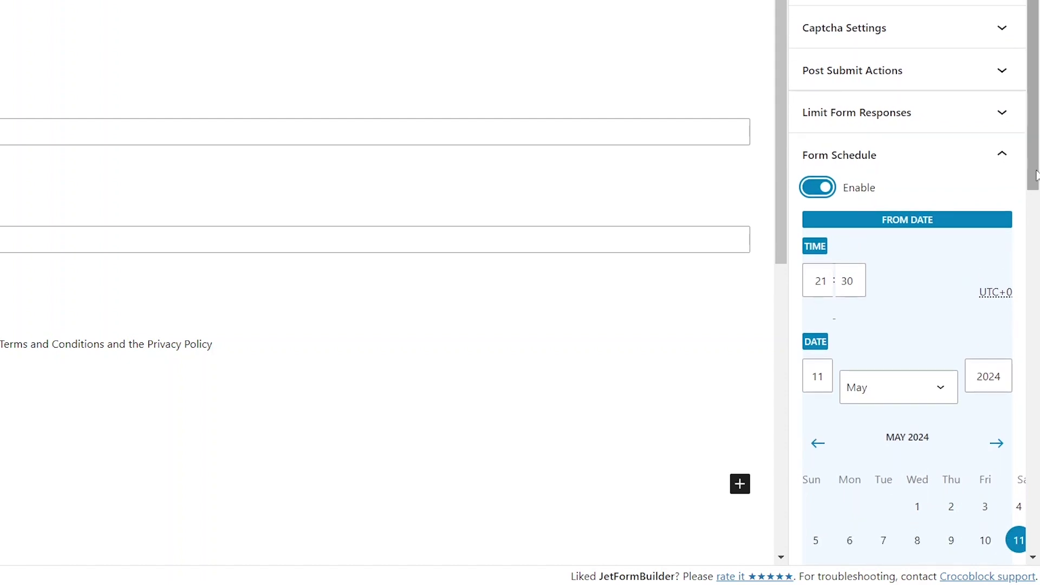
drag(1036, 178, 1038, 240)
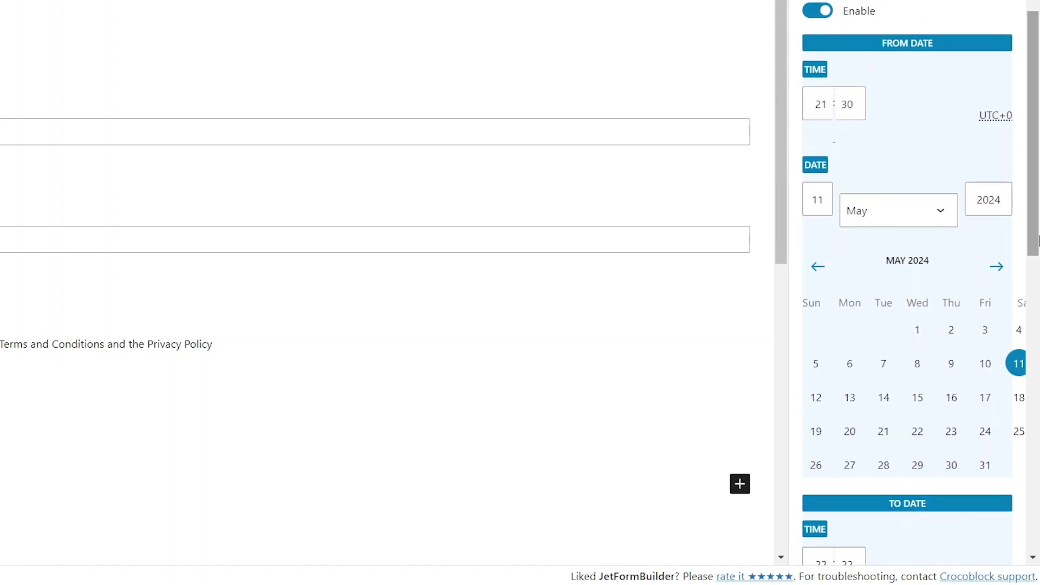
click(939, 215)
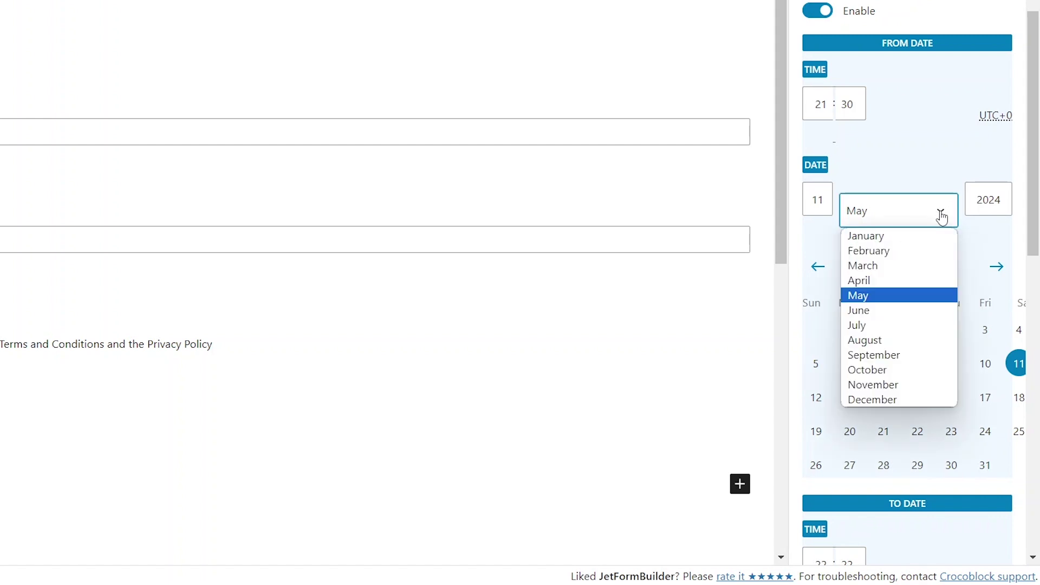
click(908, 283)
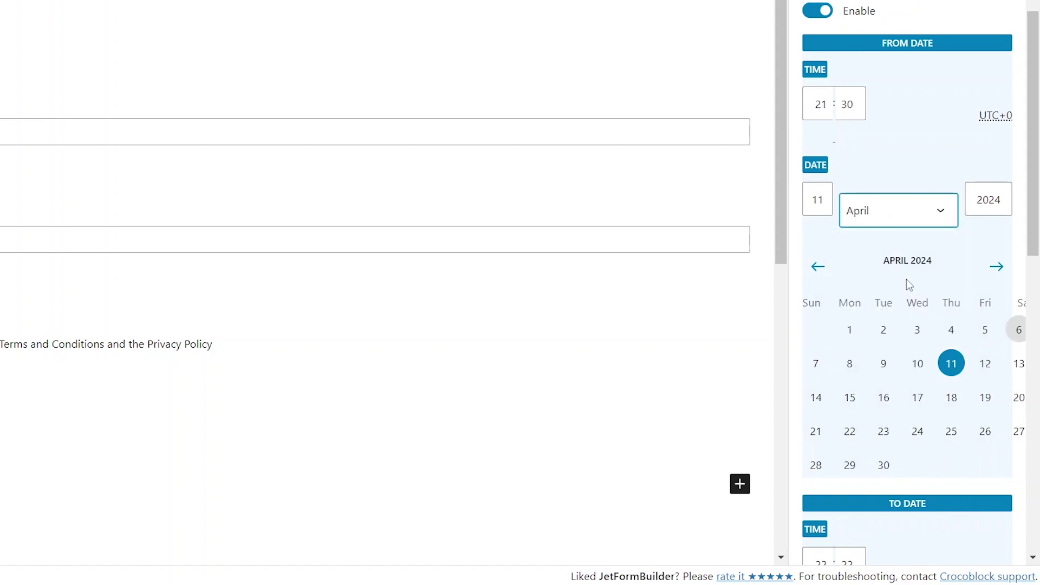
click(850, 330)
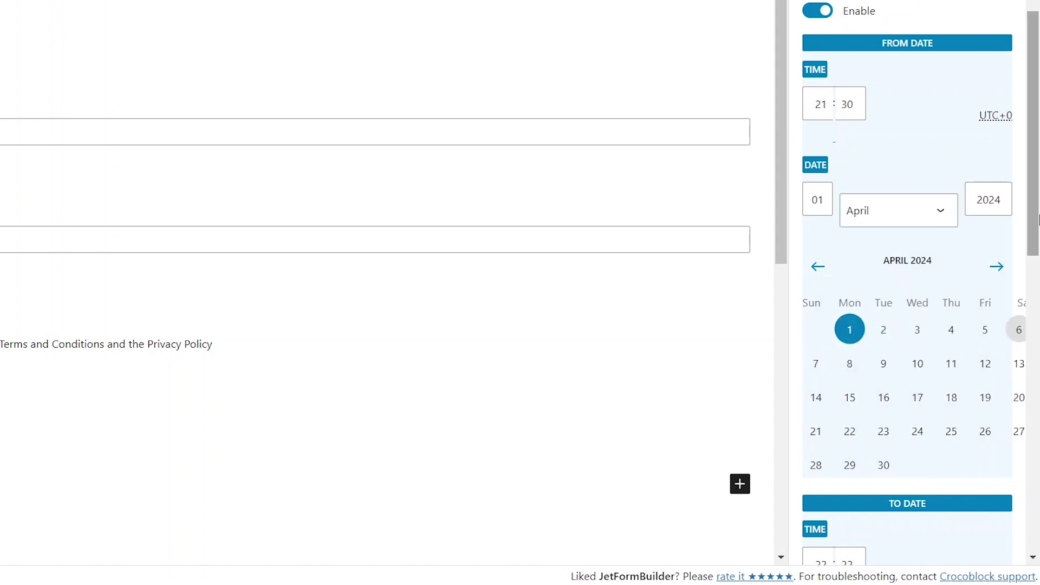
scroll(1024, 336, down, 5)
scroll(1024, 339, down, 2)
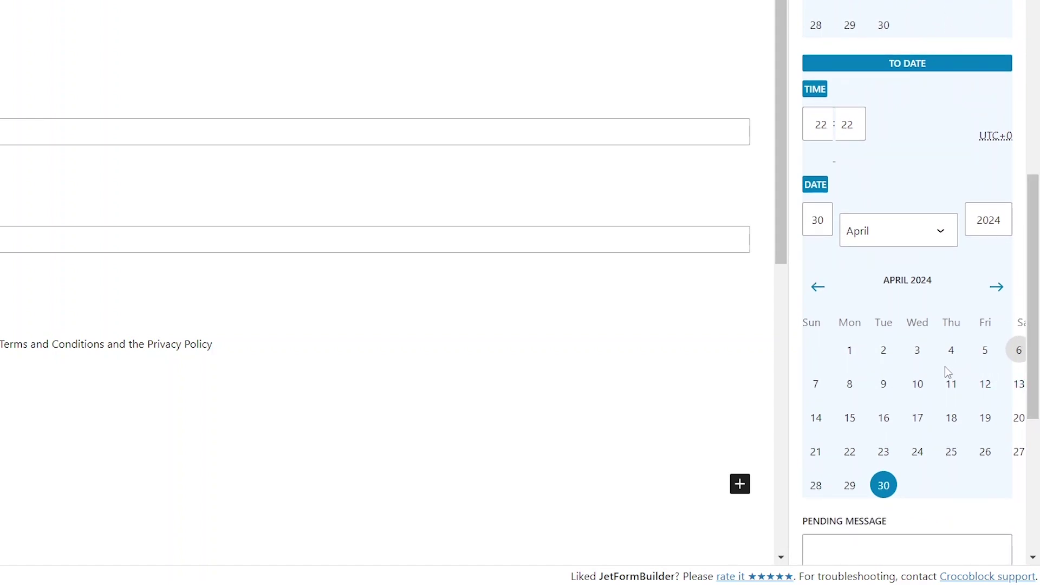
click(848, 428)
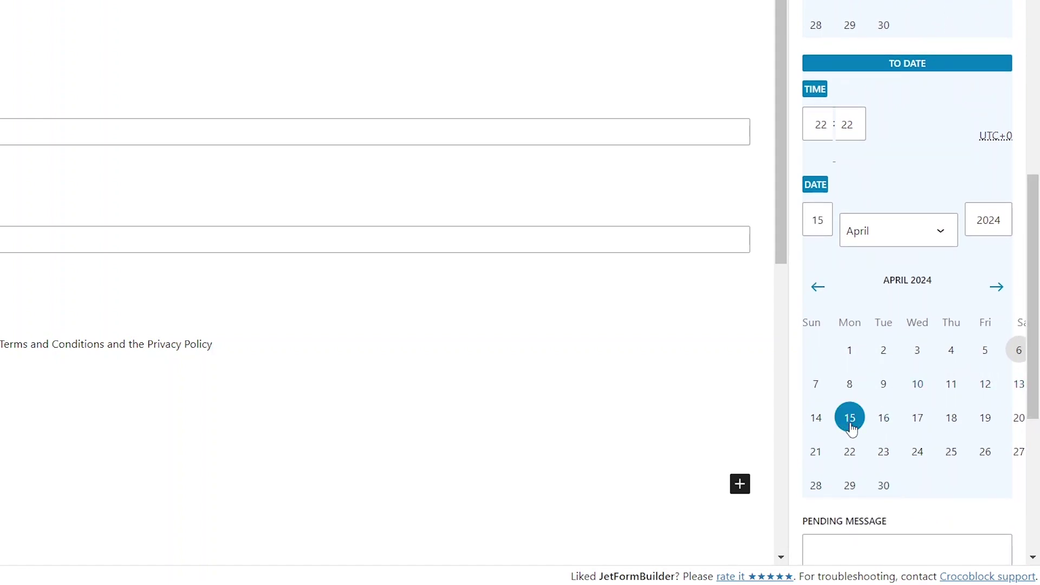
scroll(1038, 381, down, 5)
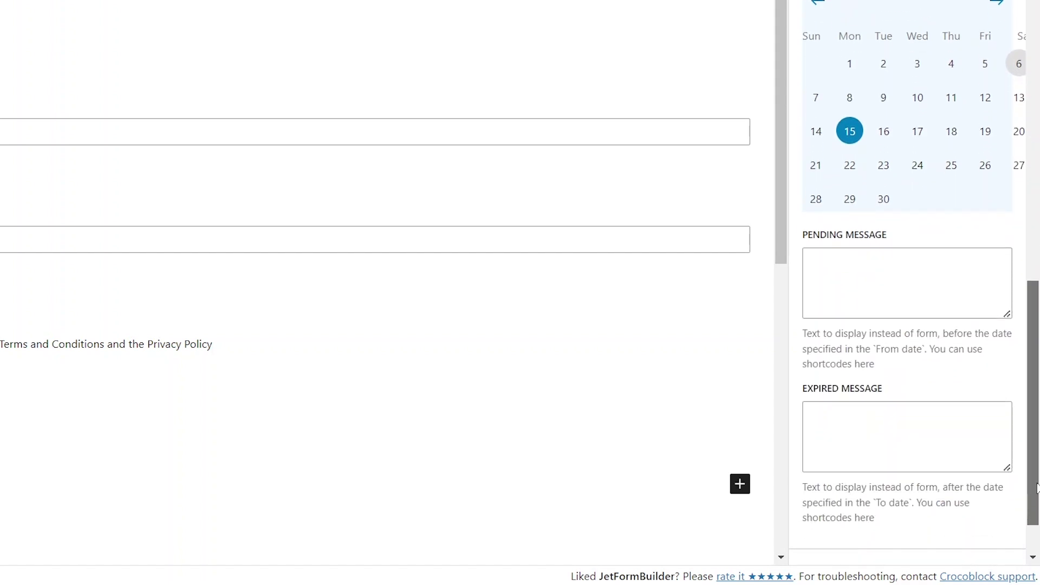
- Enter pending message 'Registration opens soon! Stay tuned' and expired message 'Registration is now closed. Stay tuned for fut'
click(881, 278)
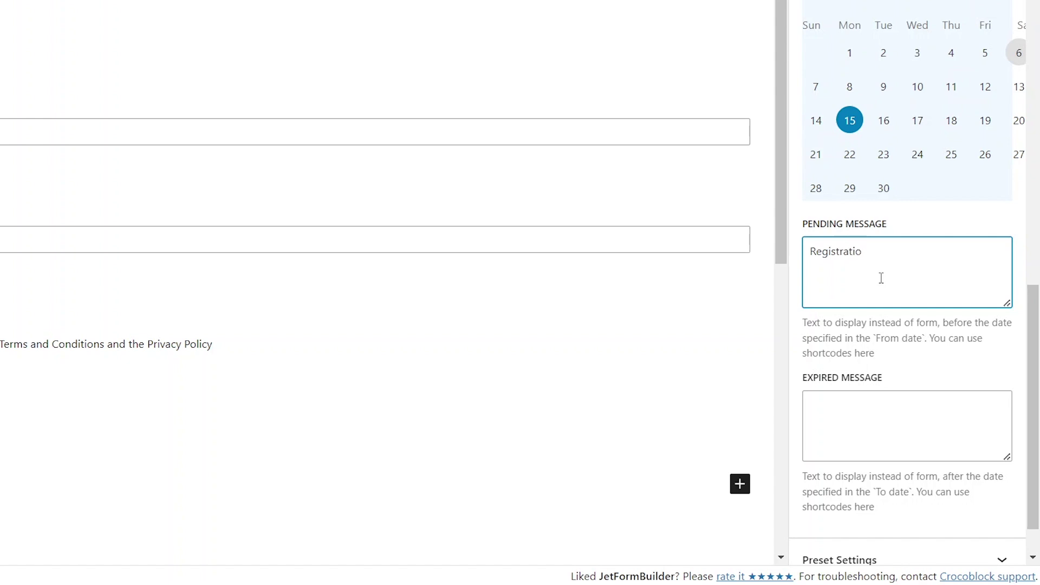
text(Registration opens soon! Stay tuned.)
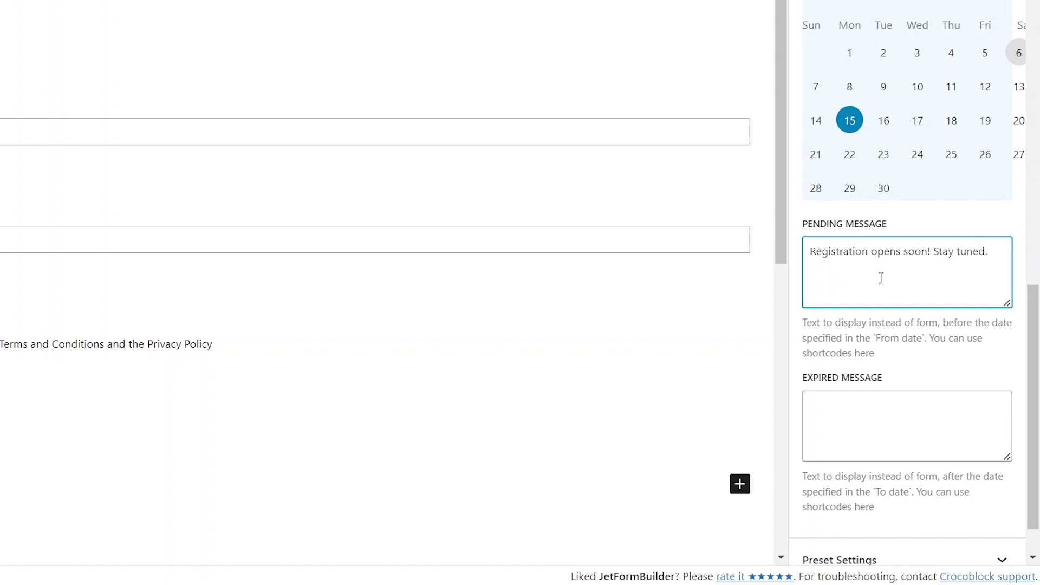
click(873, 416)
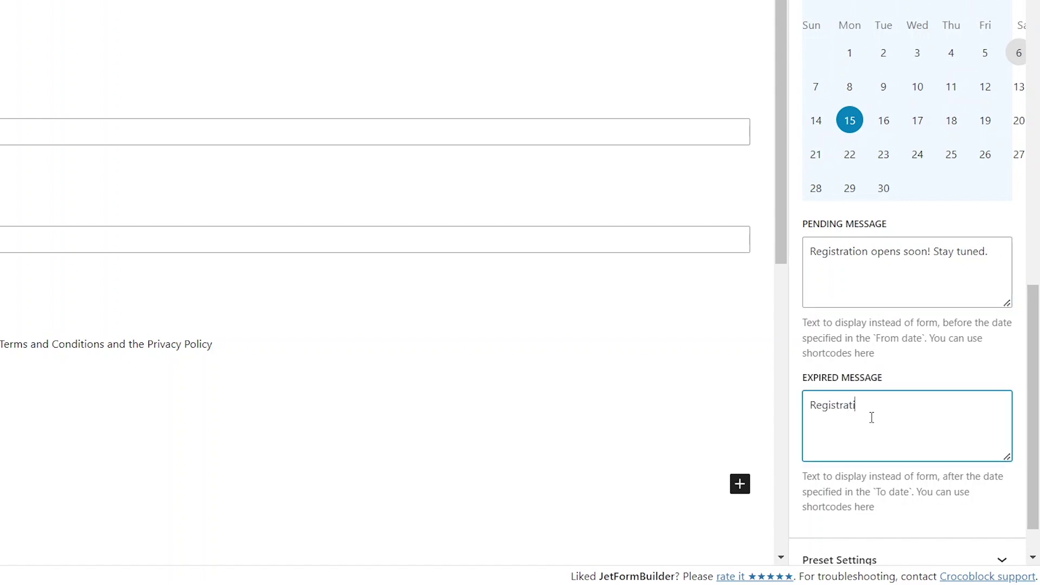
text(Registration is now closed. Stay tun)
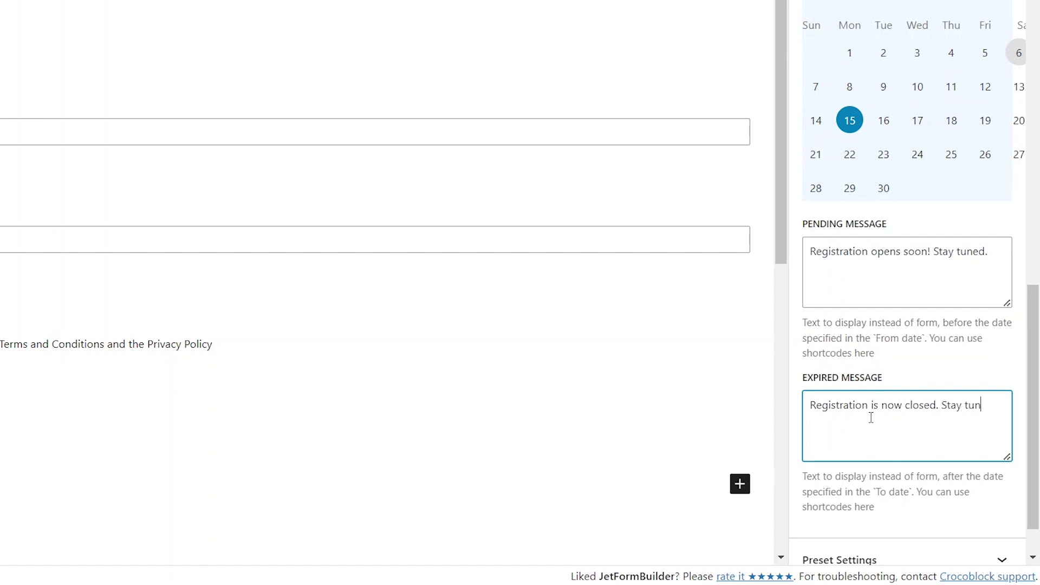
text(ed for future events!)
- Publish Event Form May and return to the Forms list
drag(1034, 335, 1034, 195)
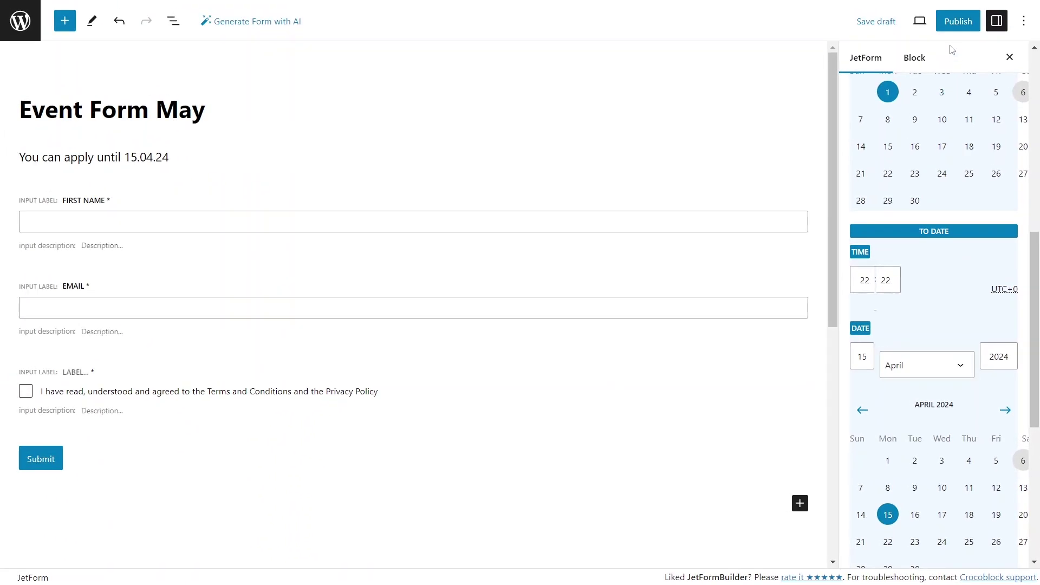
click(952, 24)
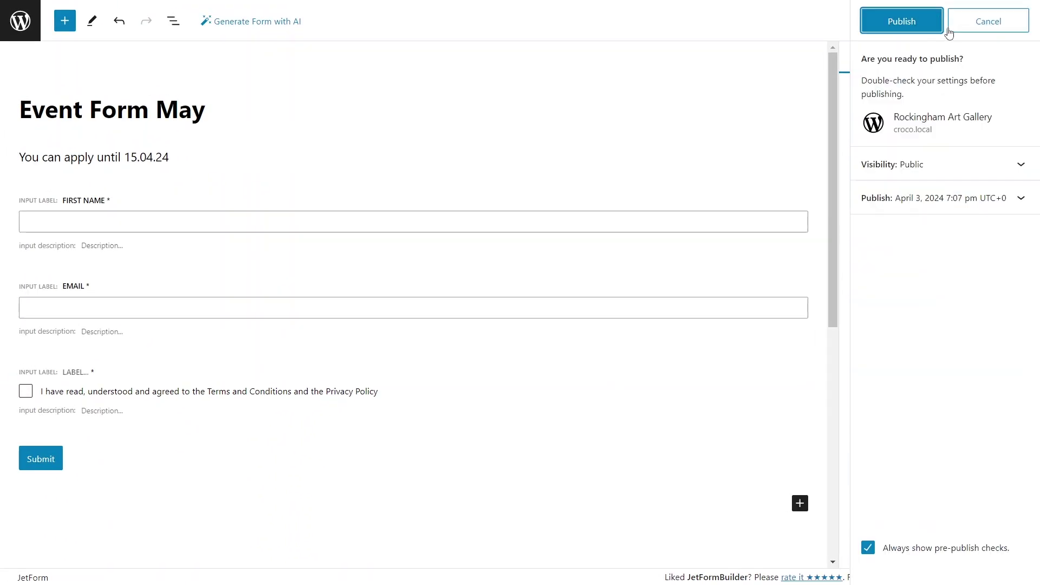
click(919, 29)
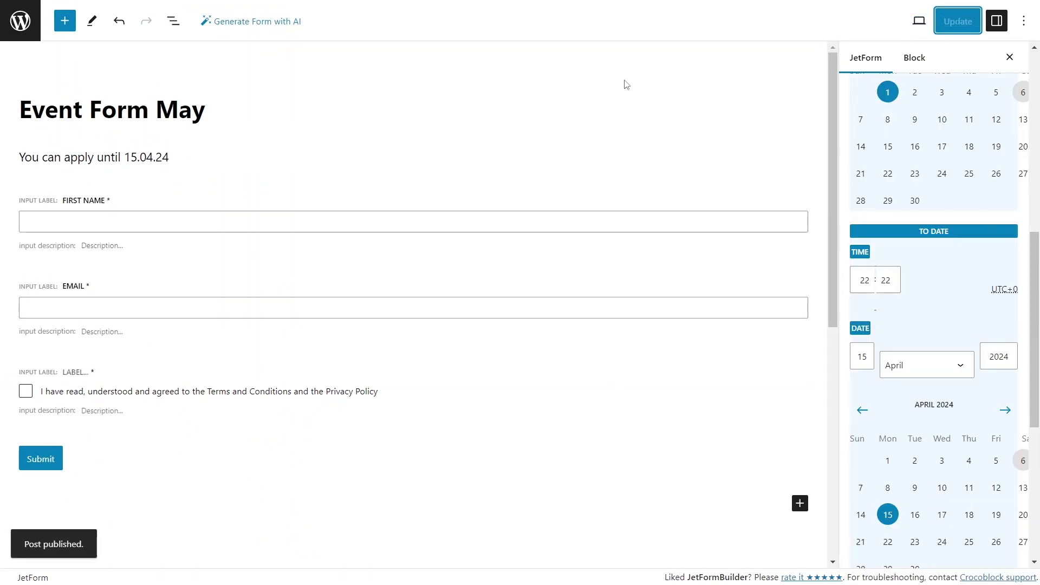
click(23, 24)
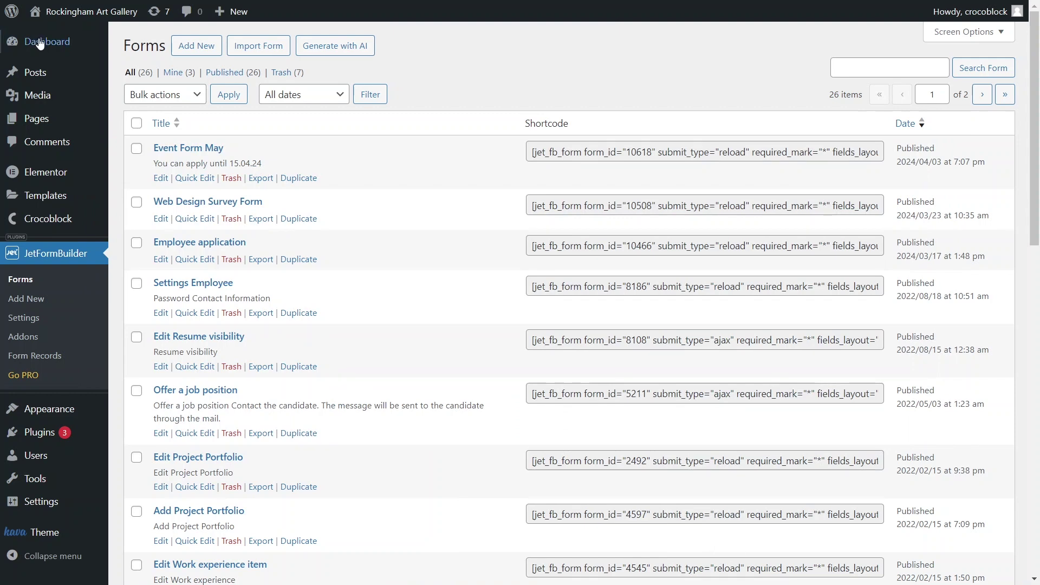
- Duplicate Event Form May, rename the copy to April and change its apply-until date to 15.03.24
click(287, 179)
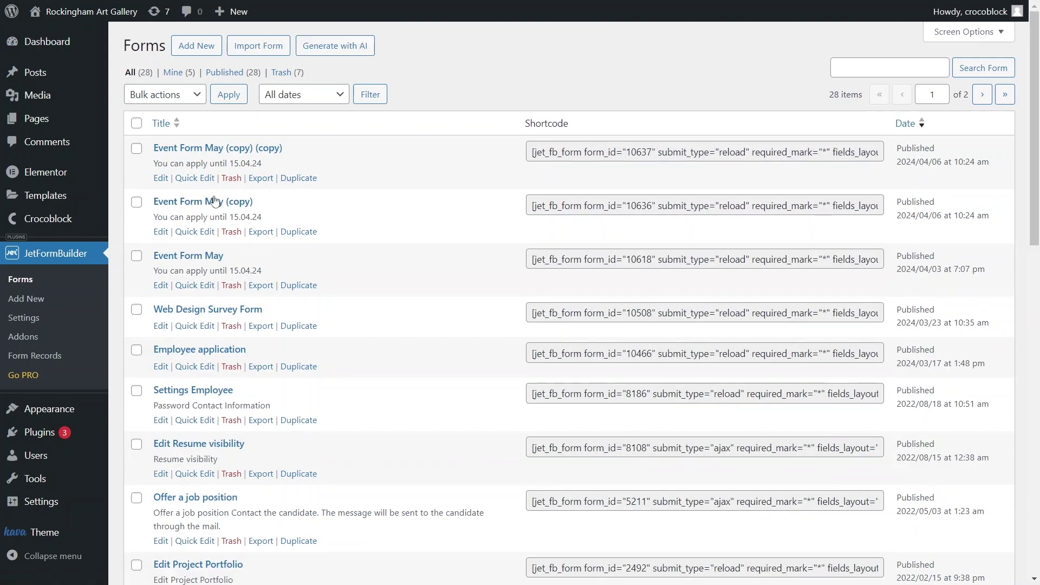
click(205, 204)
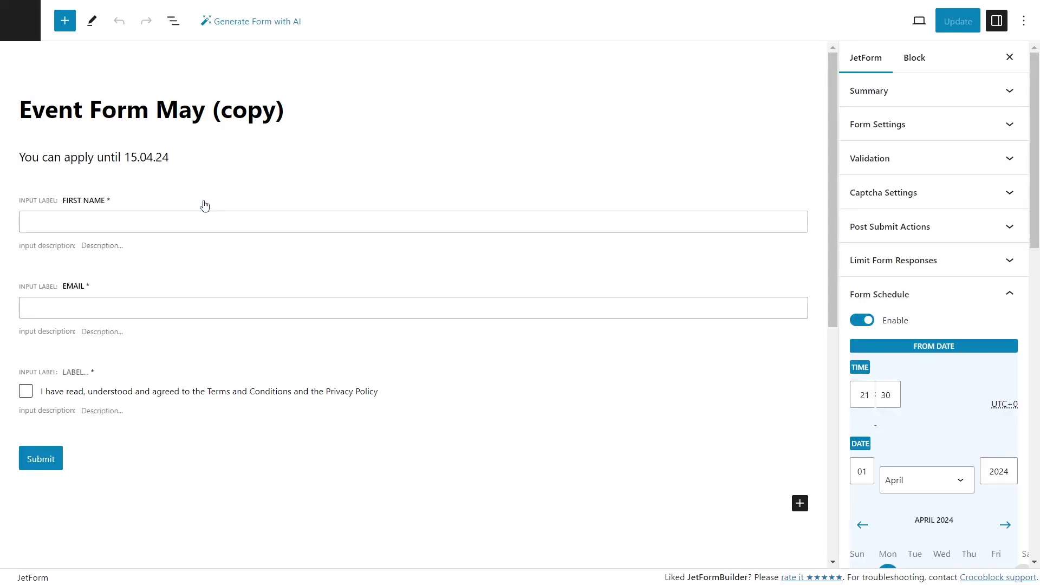
drag(283, 116, 157, 116)
text(April)
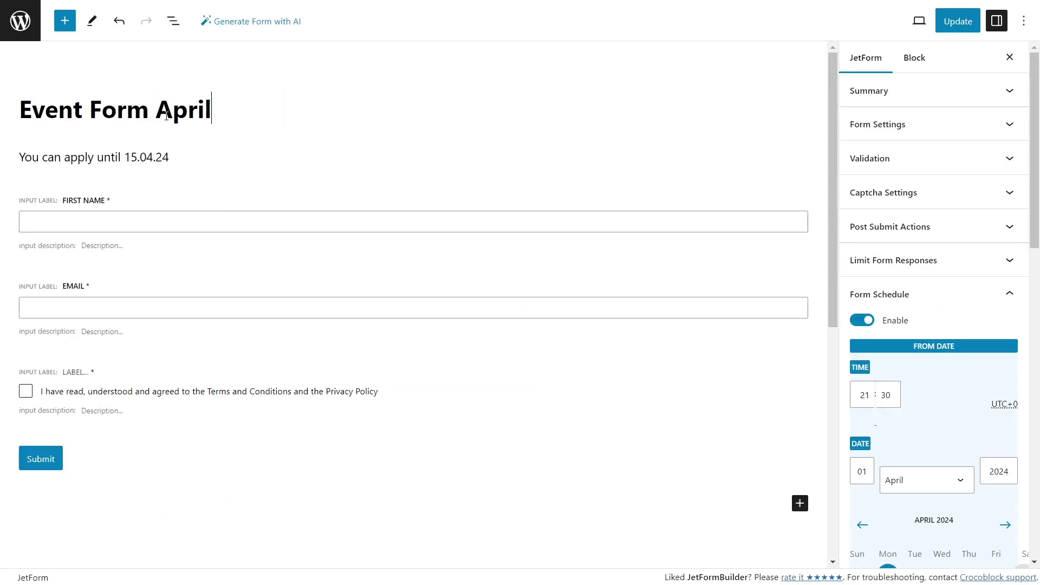
click(154, 157)
key(BackSpace)
text(3)
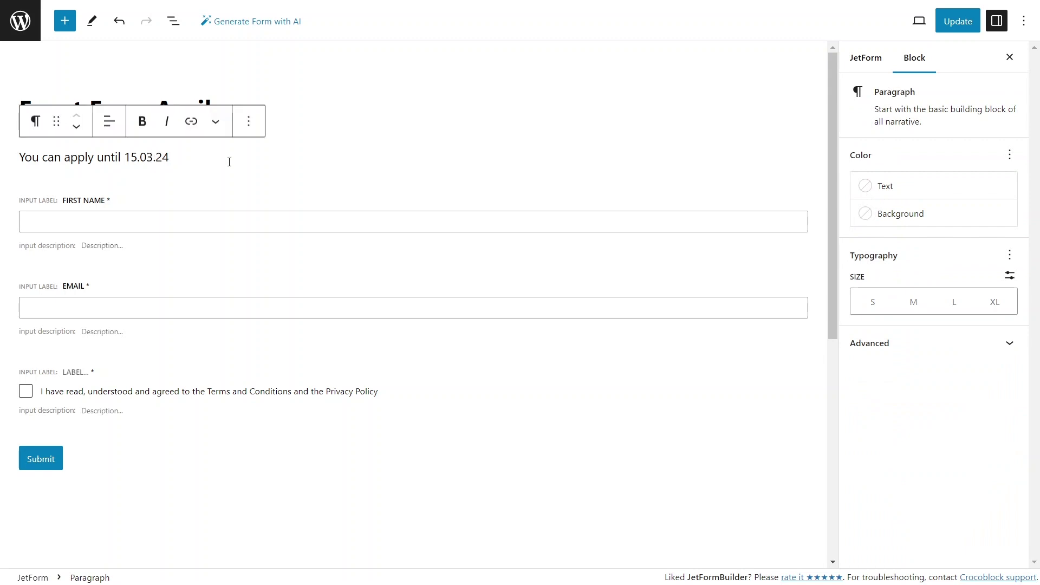
- Set the April form's schedule start month to March
click(862, 58)
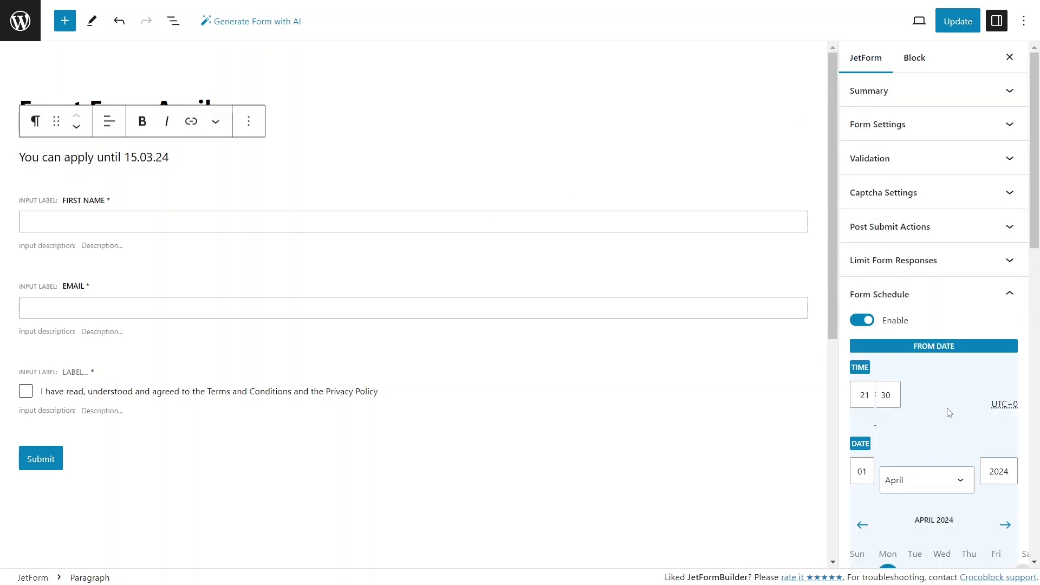
scroll(947, 413, down, 1)
click(959, 415)
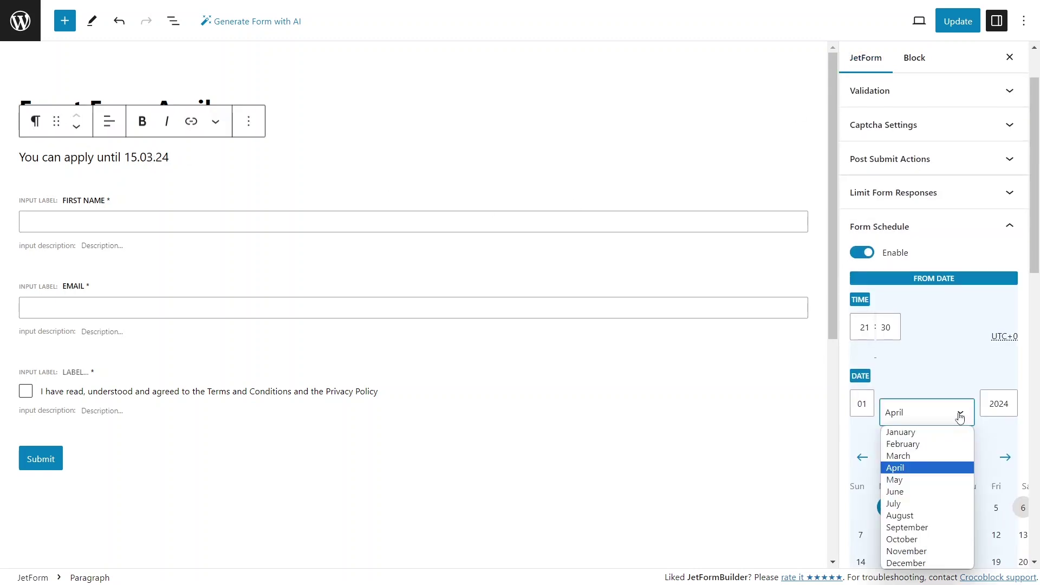
click(924, 455)
- Go back to the forms list, then open Pages > All Pages
click(21, 23)
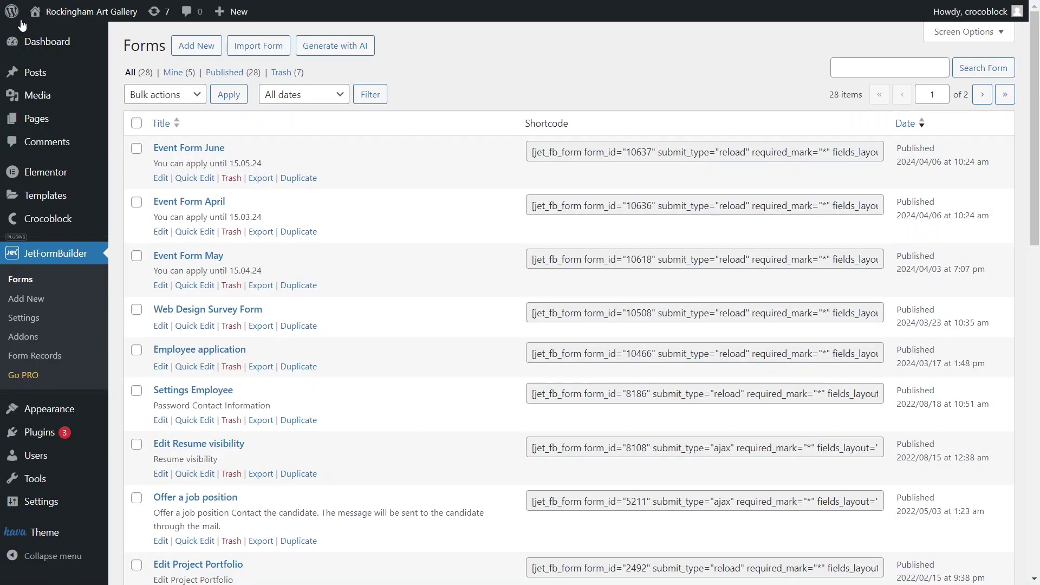
mouse_move(51, 116)
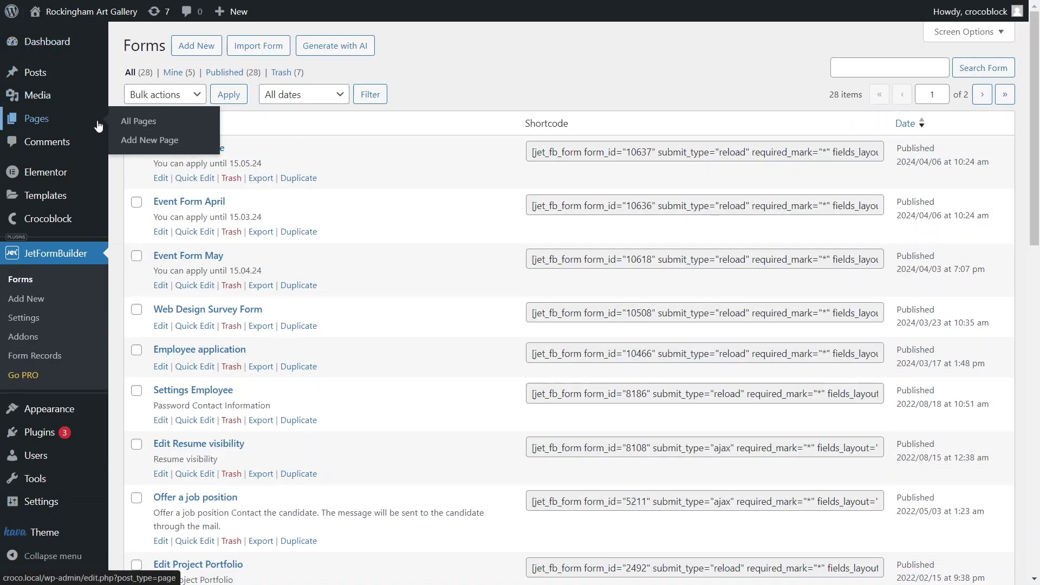
click(139, 126)
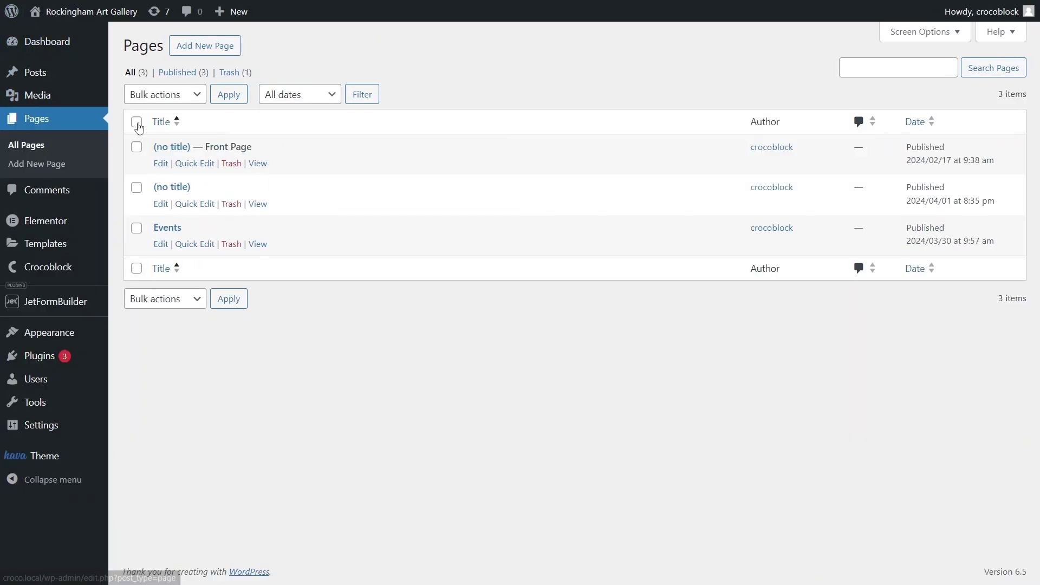
- Edit the Events page and add a JetForm block showing Event Form May to the Palette Mix Soirée card
click(167, 227)
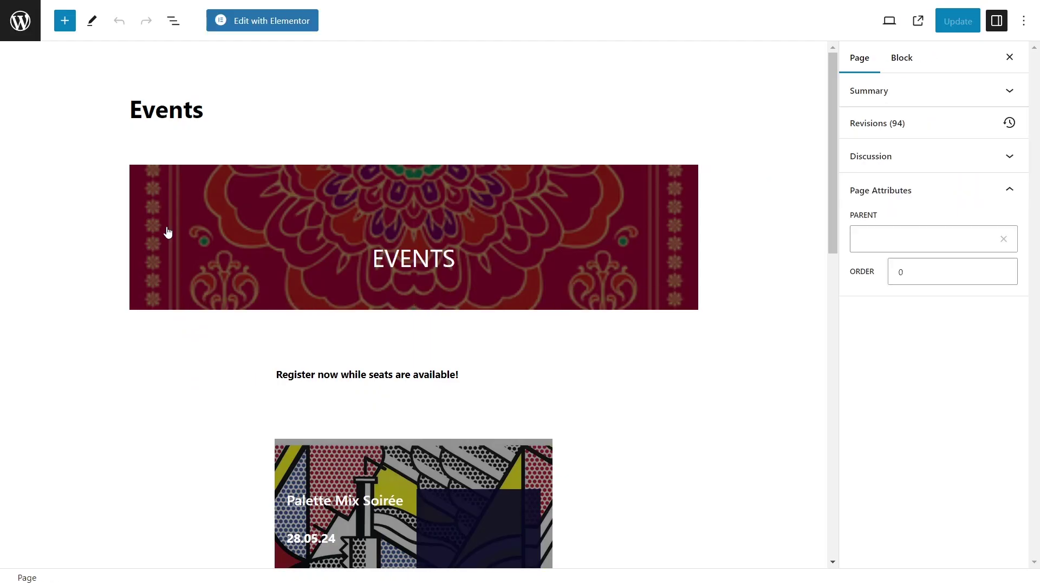
click(173, 21)
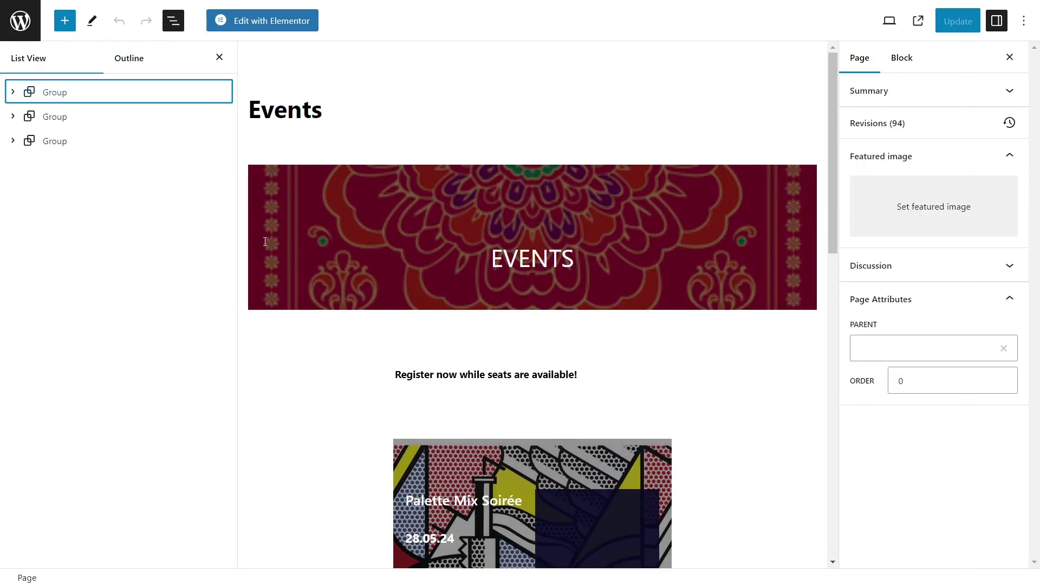
scroll(265, 242, down, 6)
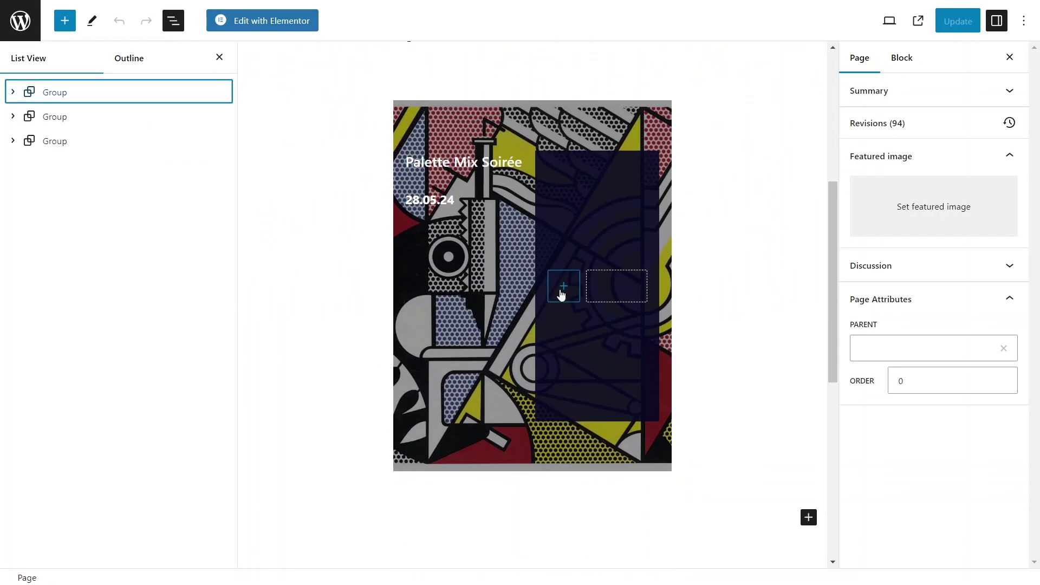
click(562, 292)
text(j)
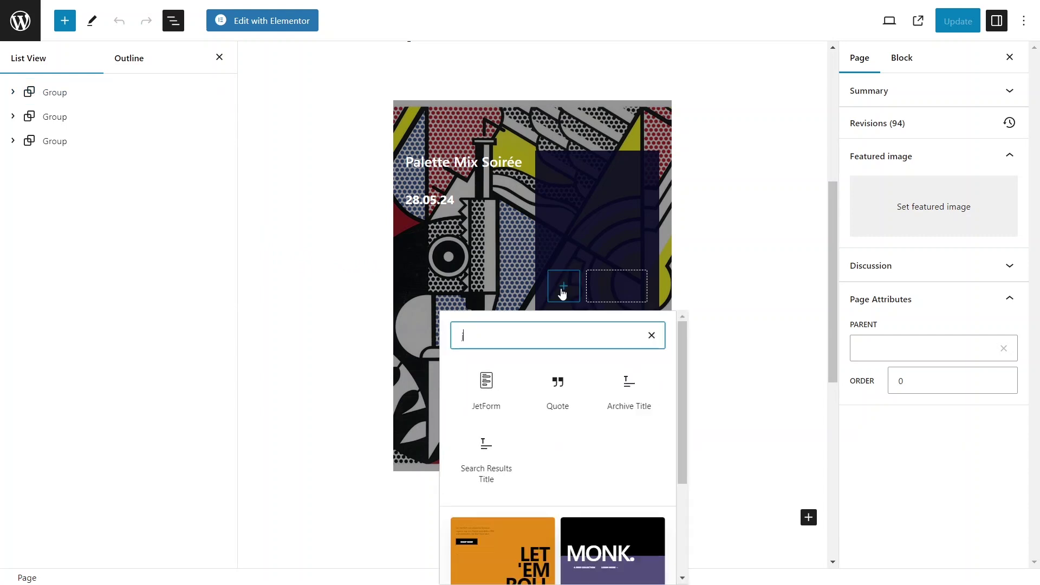
text(et)
click(492, 387)
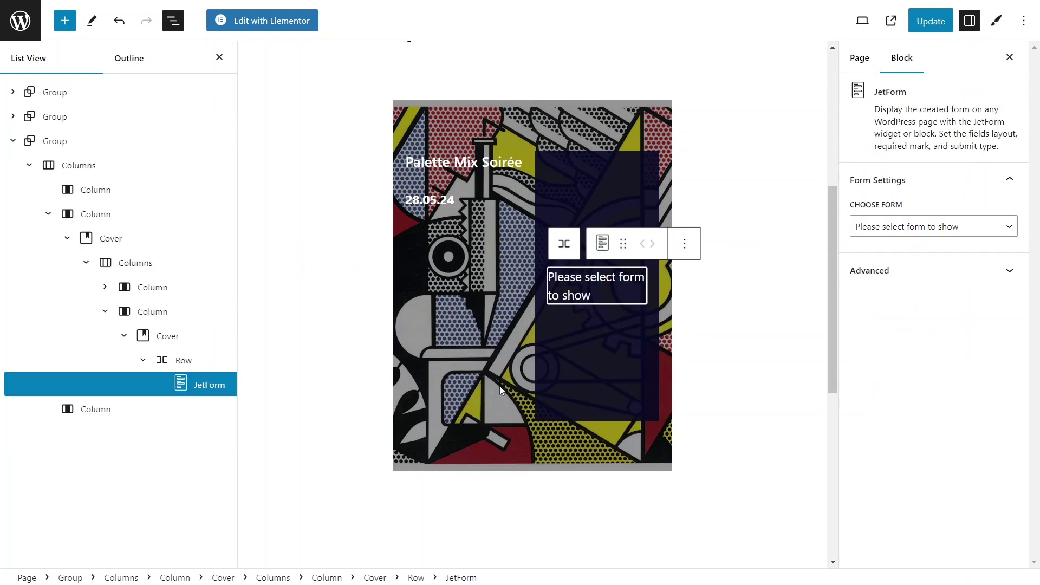
click(915, 227)
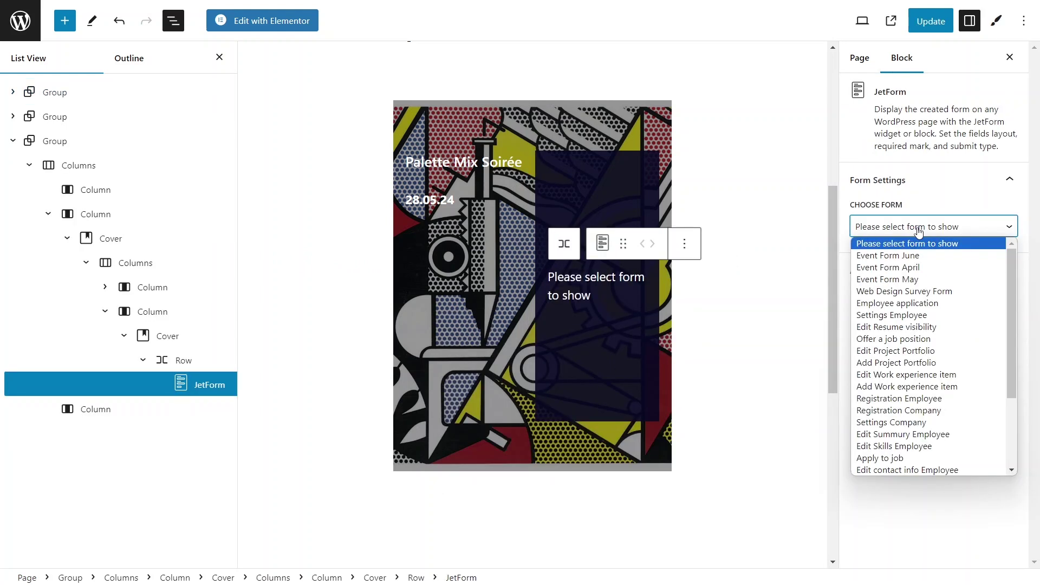
click(918, 279)
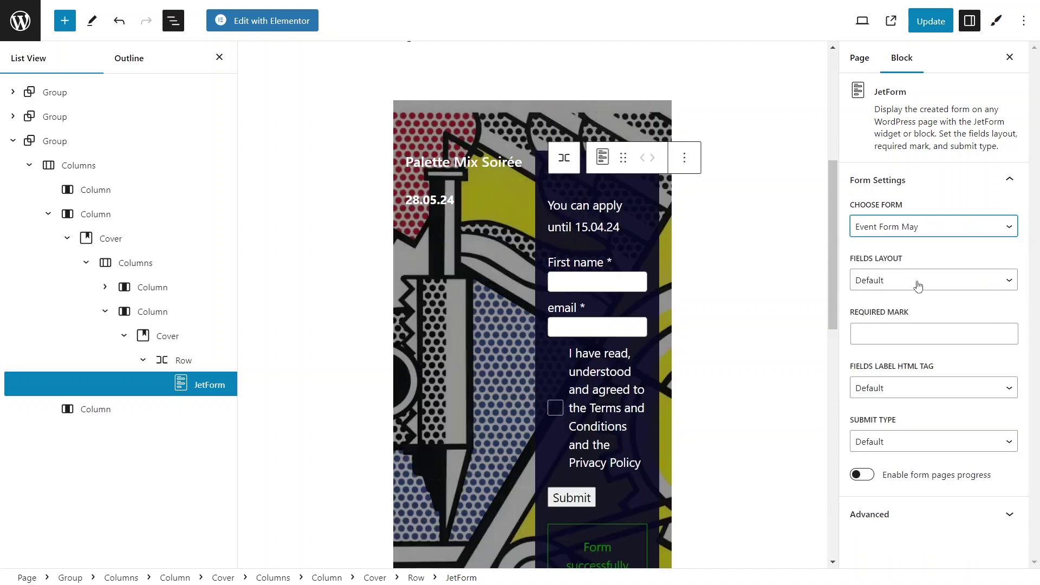
- Set the form's Submit Type to AJAX and the Form Row text size to 12 px
click(1011, 440)
click(998, 482)
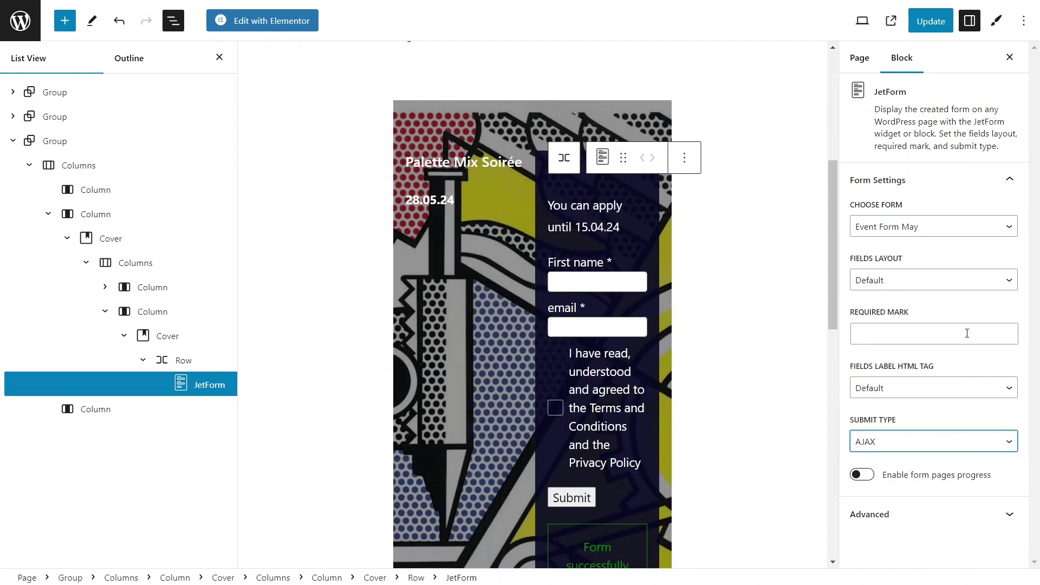
click(995, 20)
click(1002, 93)
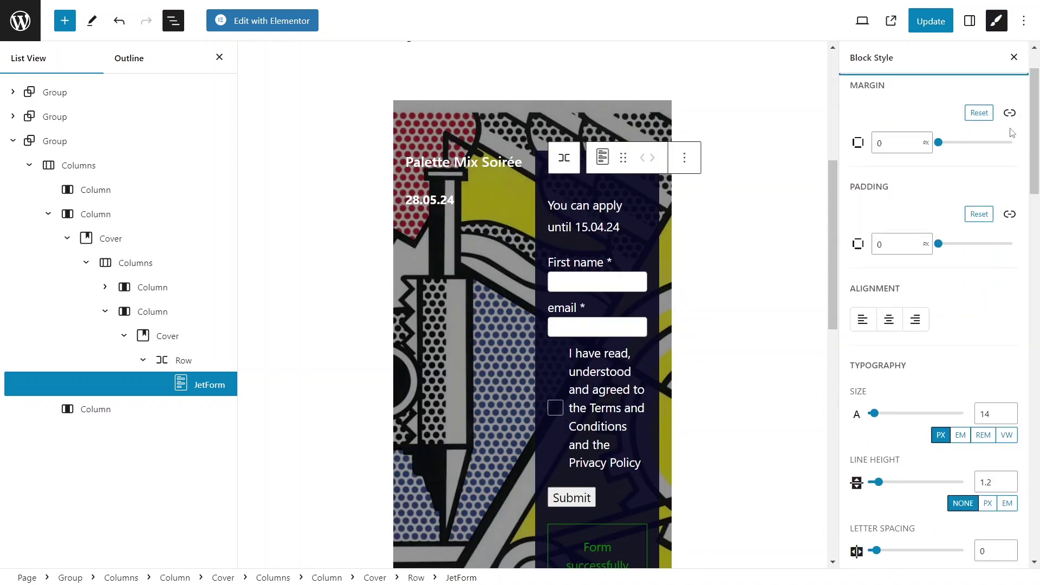
double_click(1010, 418)
- Set the Select field text size to 12 px and the hover background to #0D00FF
scroll(1007, 379, down, 5)
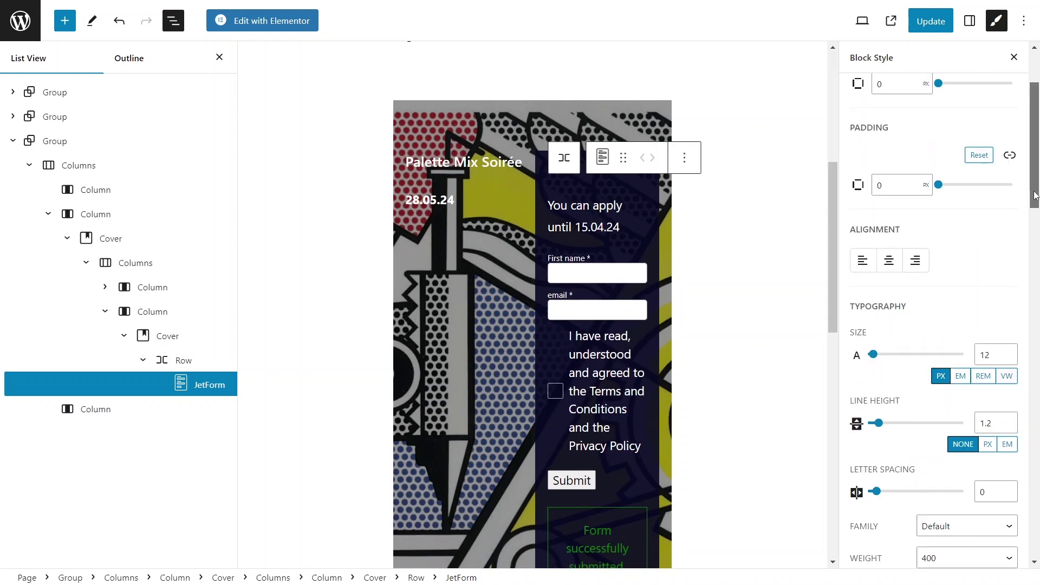
scroll(1012, 357, down, 5)
click(1005, 344)
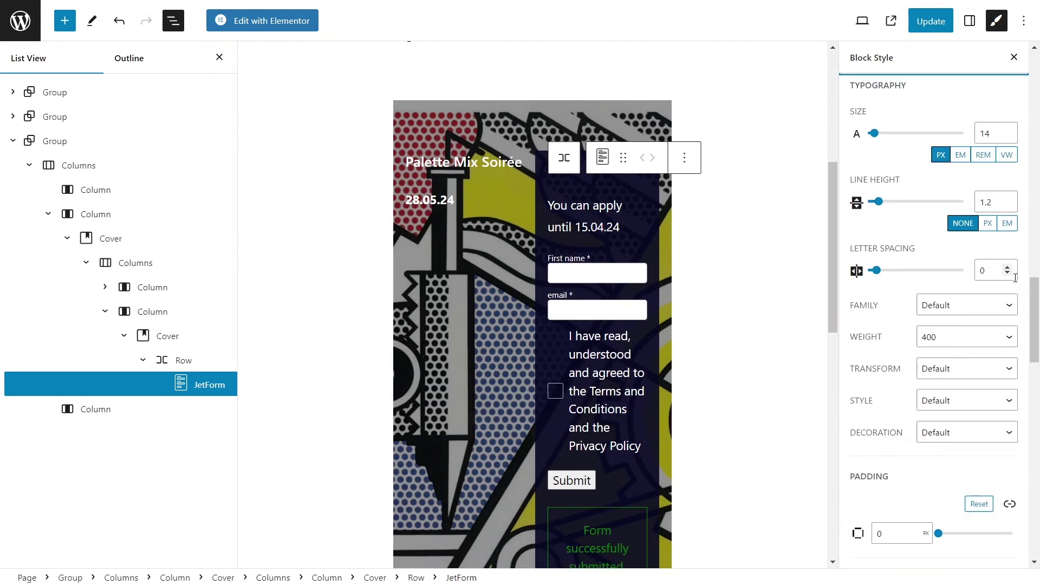
double_click(1007, 137)
scroll(1025, 283, down, 10)
click(933, 331)
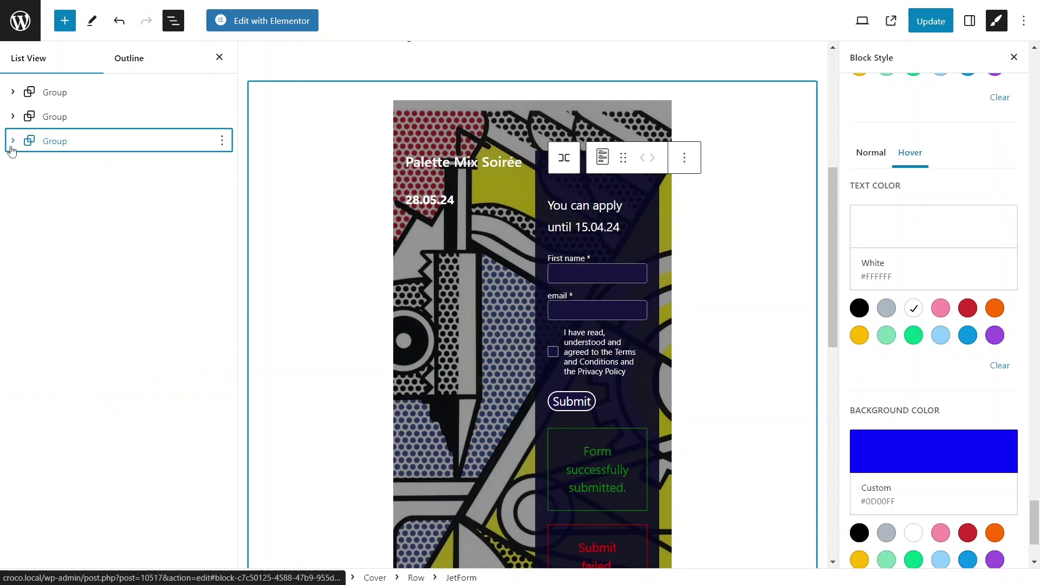
- Duplicate the event card groups in List View, including the Palette Mix Soirée card
click(222, 141)
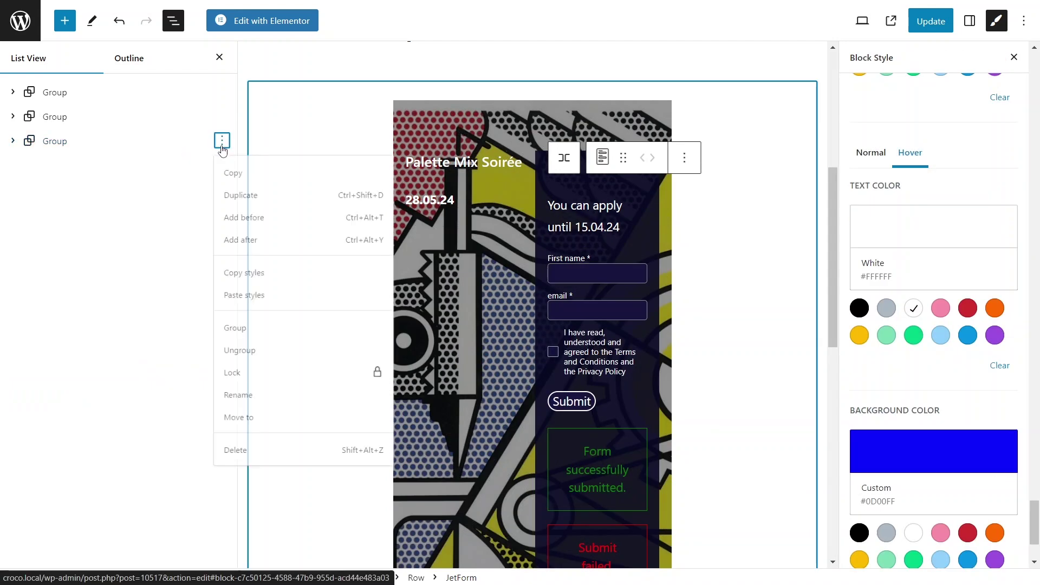
click(239, 200)
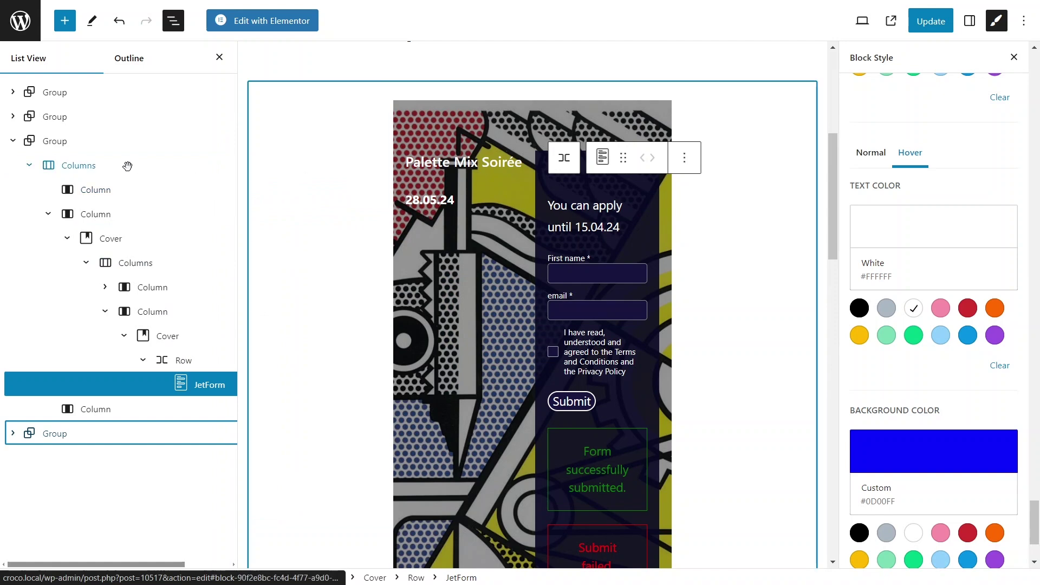
click(63, 143)
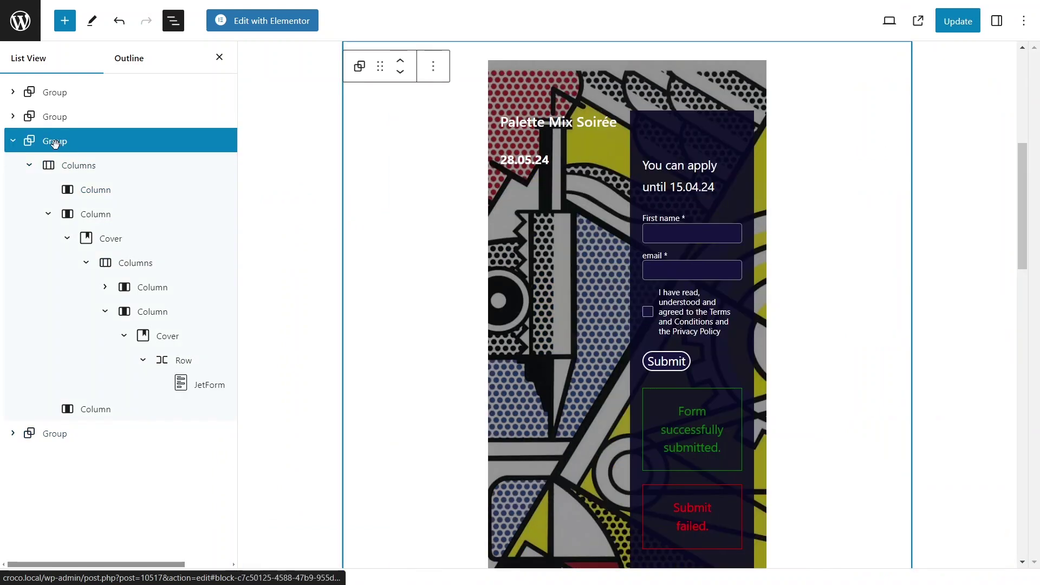
click(13, 142)
click(221, 146)
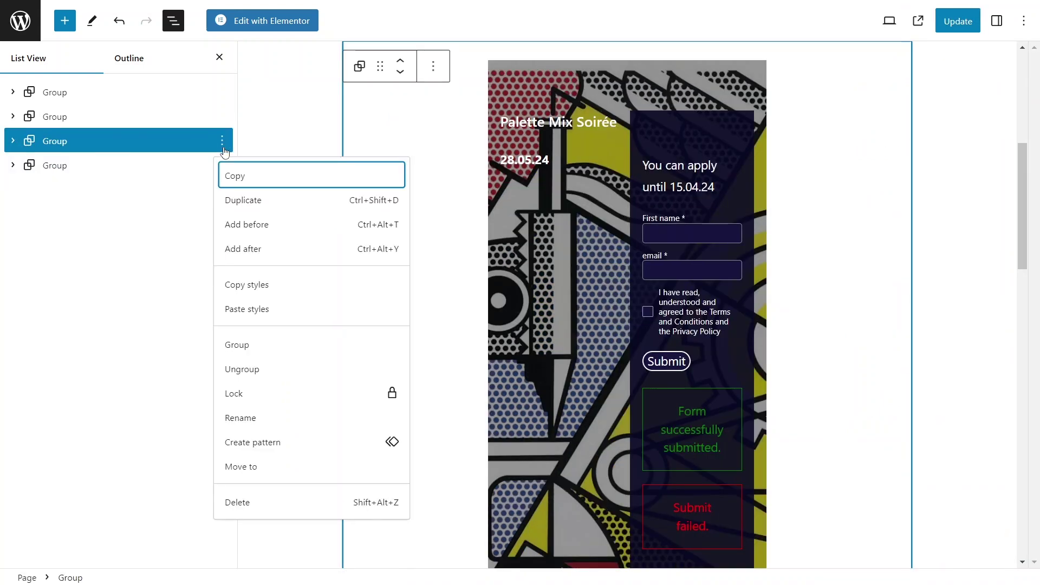
click(234, 200)
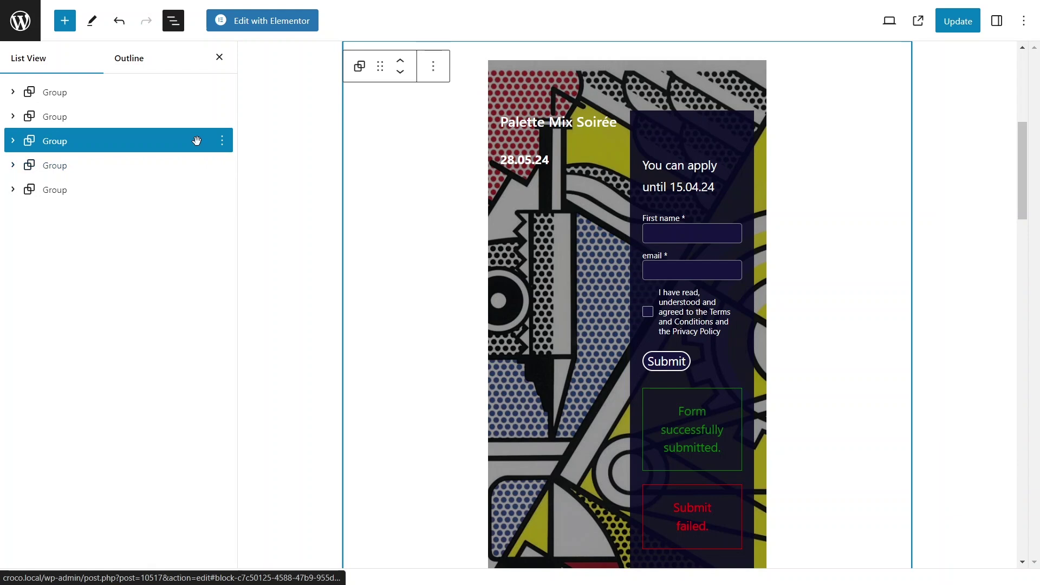
- Switch the duplicated card's JetForm block to Event Form April
click(646, 192)
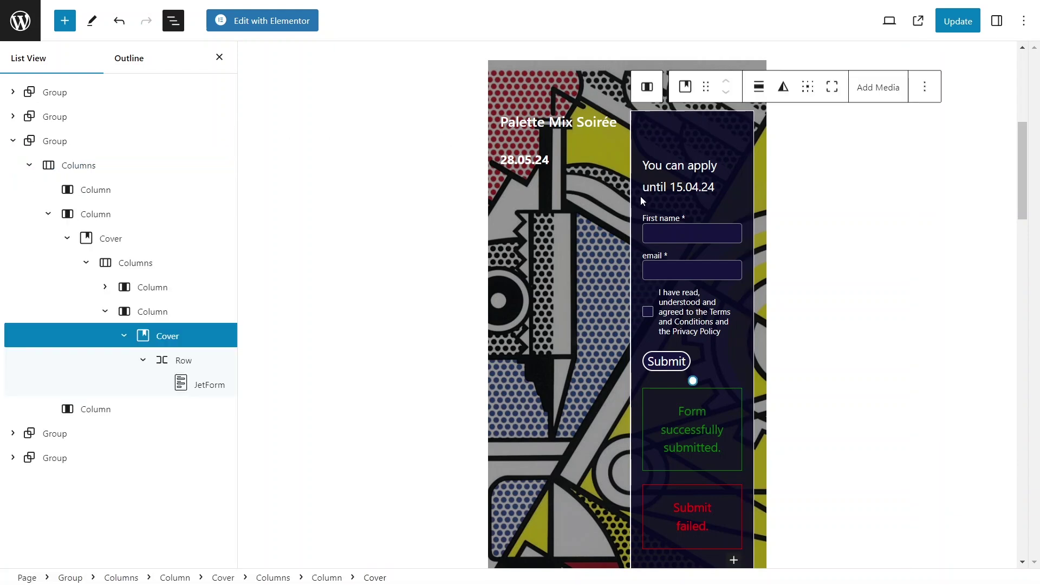
click(216, 390)
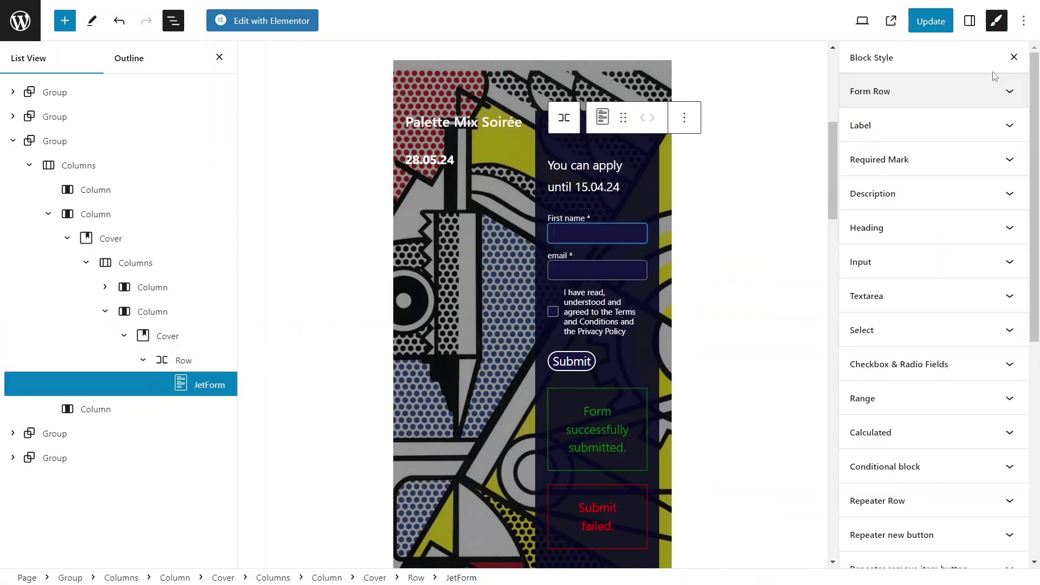
click(970, 22)
click(970, 26)
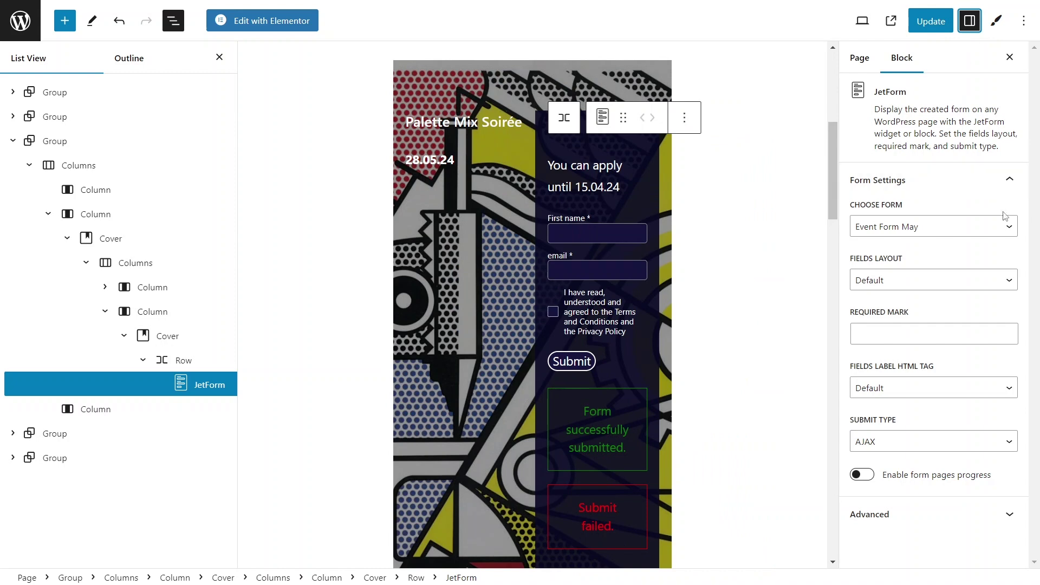
click(1009, 227)
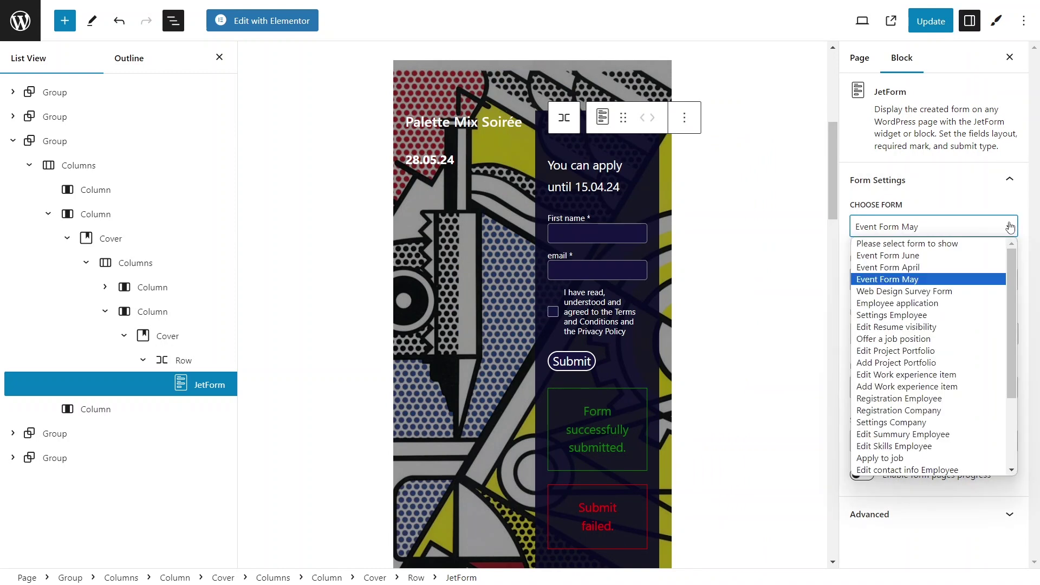
click(961, 270)
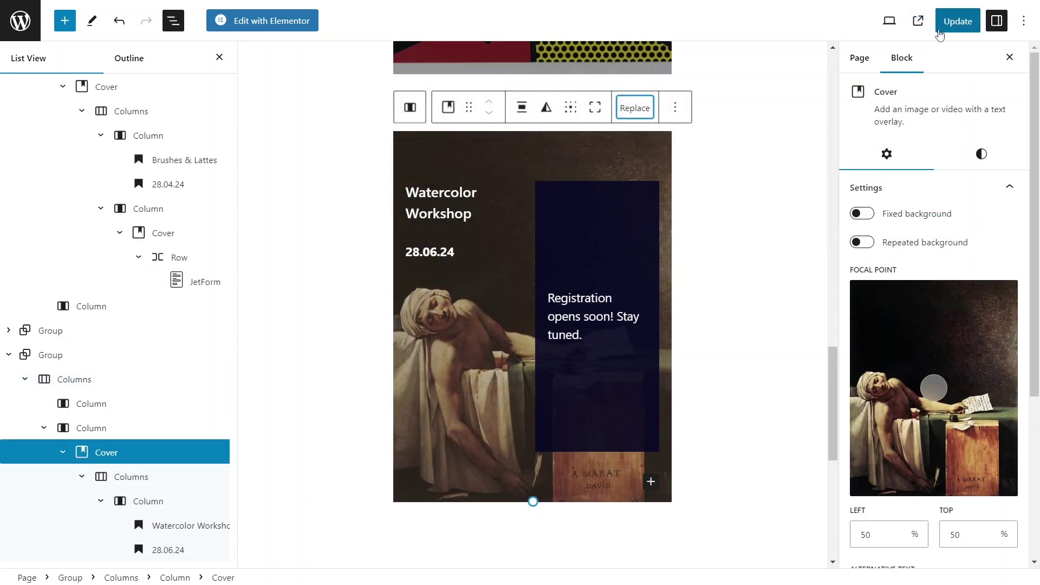
- Update the Events page and preview it in a new tab
click(940, 30)
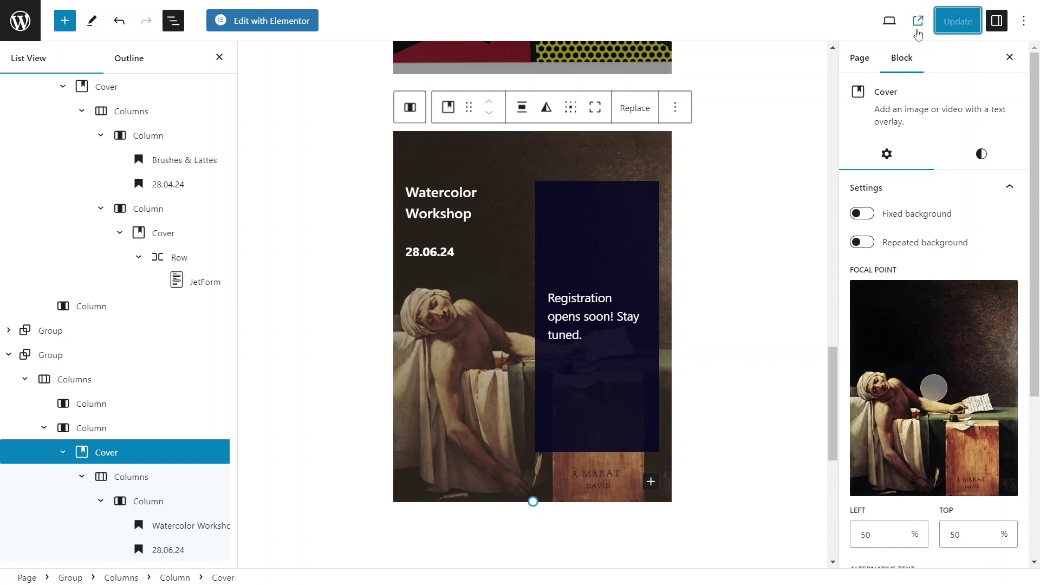
click(891, 24)
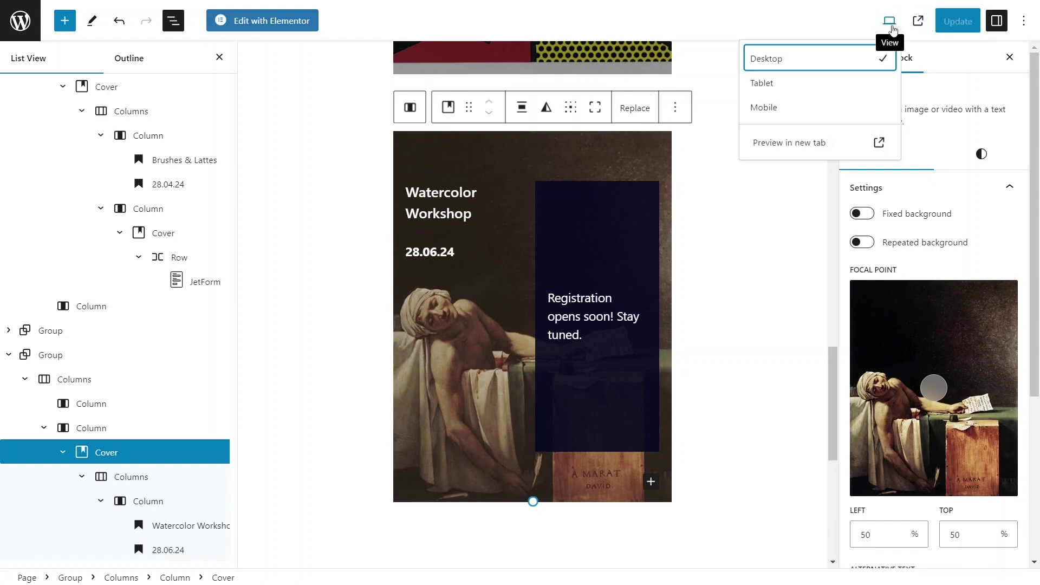
click(817, 144)
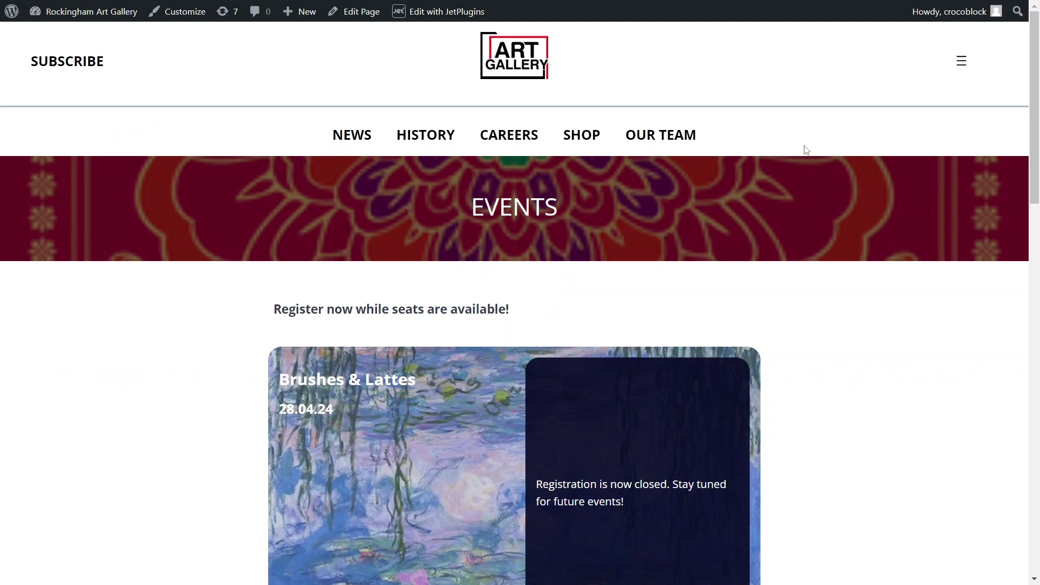
- Fill the Palette Mix Soirée form with the attendee's first name and e-mail, accept the terms, and submit
scroll(803, 146, down, 4)
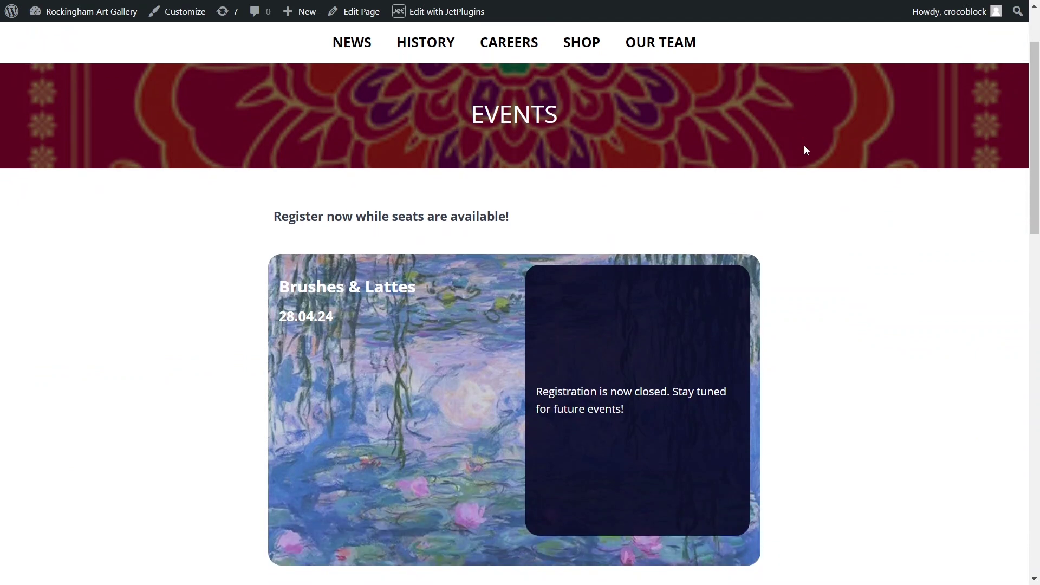
scroll(758, 162, down, 1)
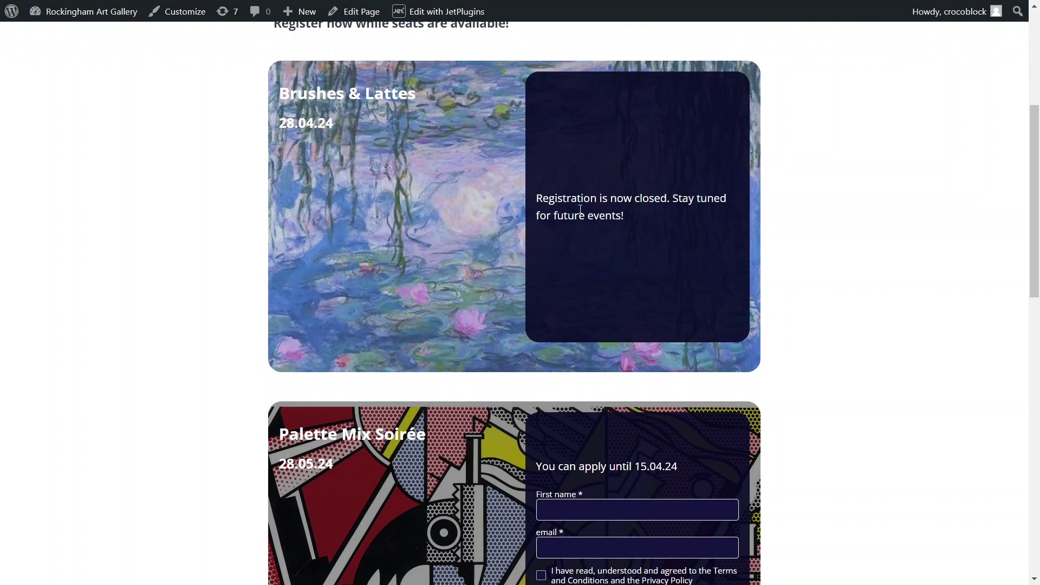
scroll(575, 217, down, 3)
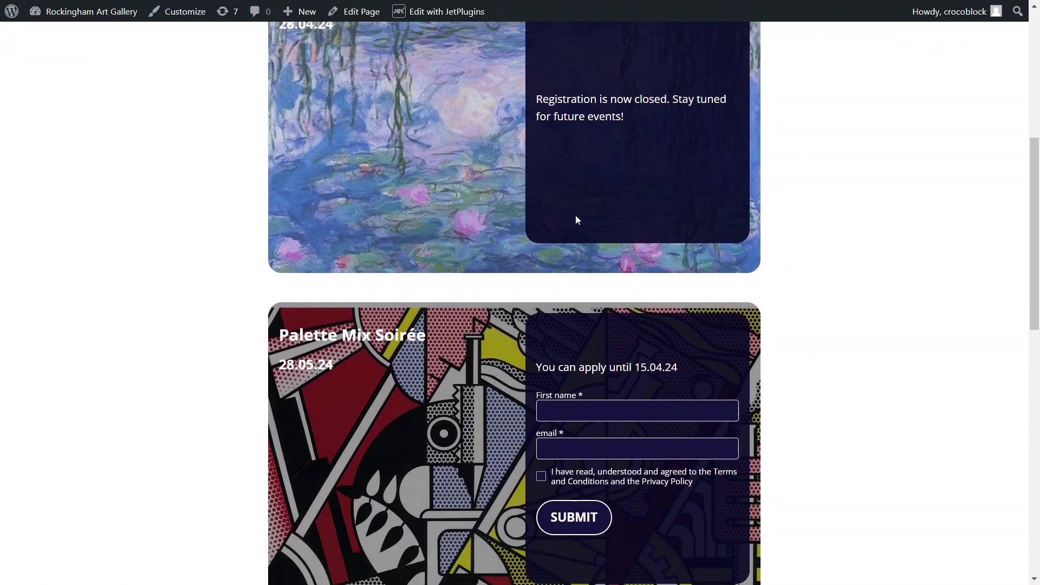
scroll(575, 216, down, 1)
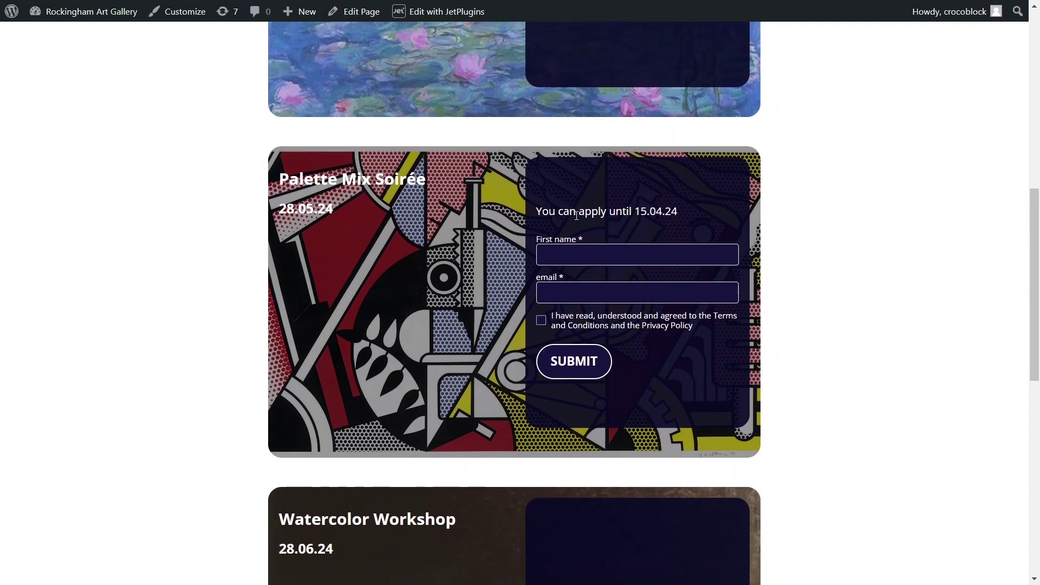
click(573, 256)
text(Adam B)
key(Tab)
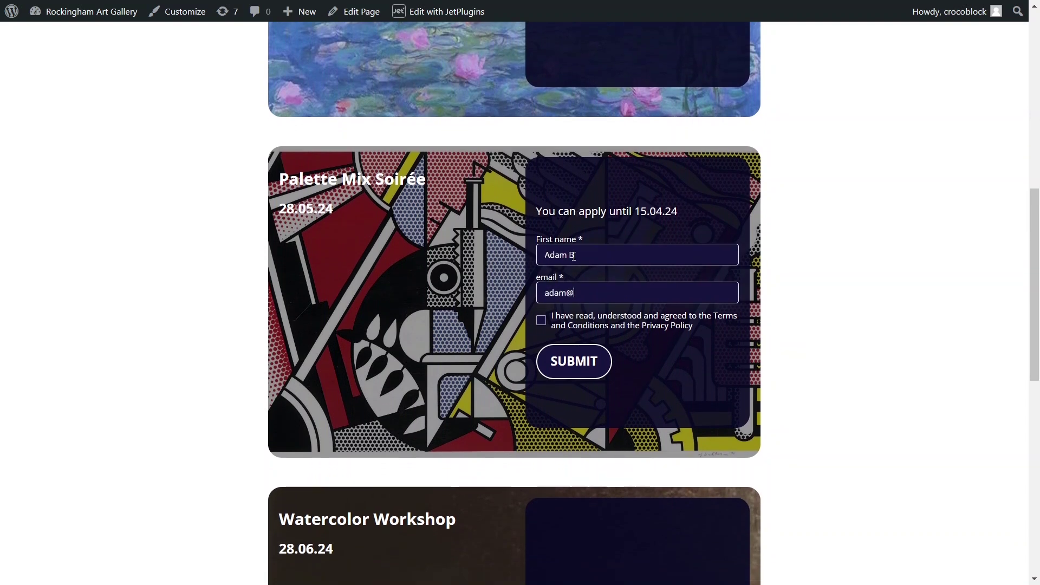
click(541, 320)
click(563, 359)
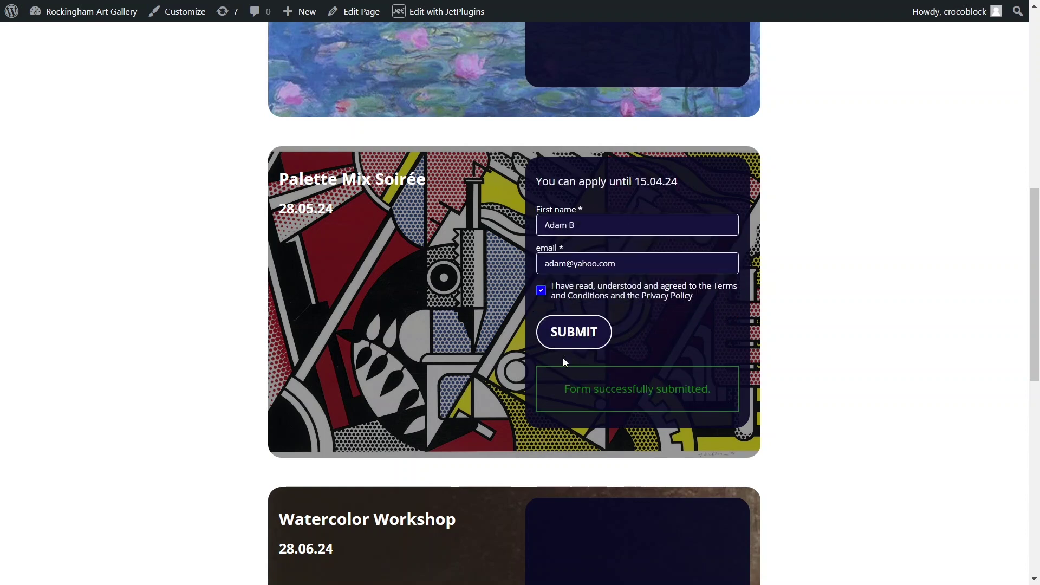
scroll(563, 360, down, 3)
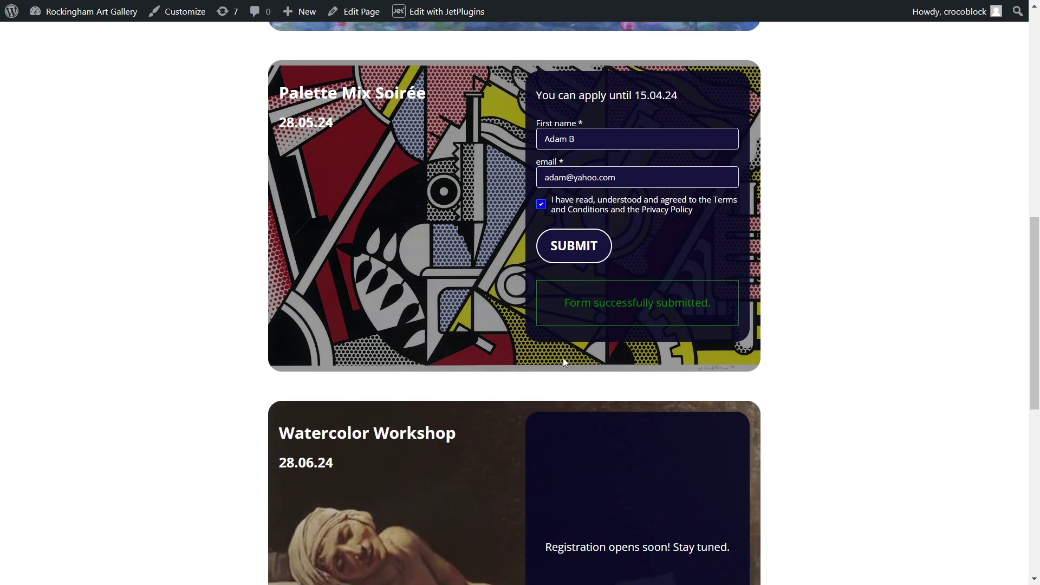
scroll(564, 361, down, 2)
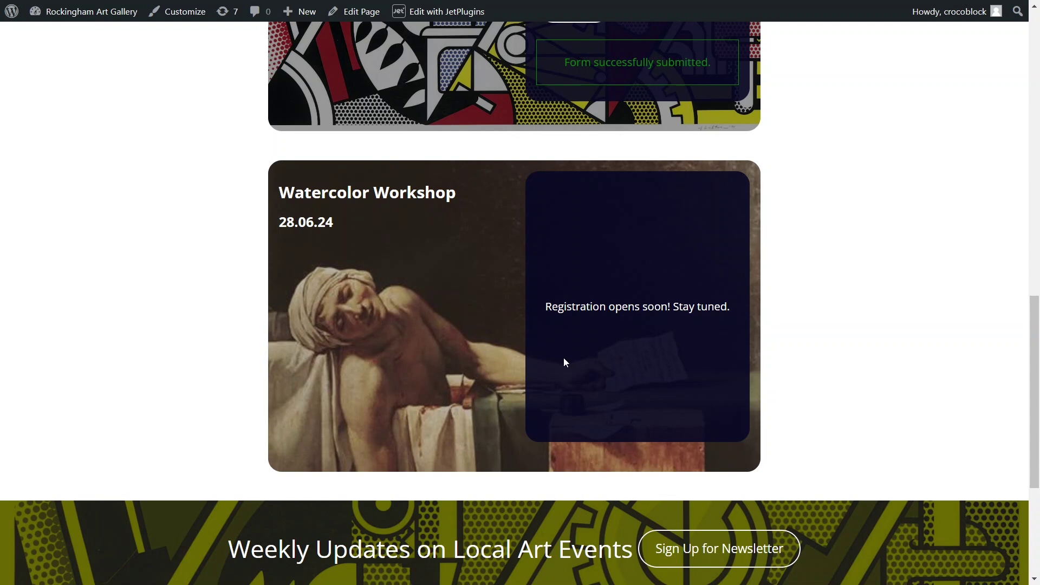
- Enter wp-admin from the admin-bar logo and open JetFormBuilder's Addons page from the sidebar
mouse_move(13, 21)
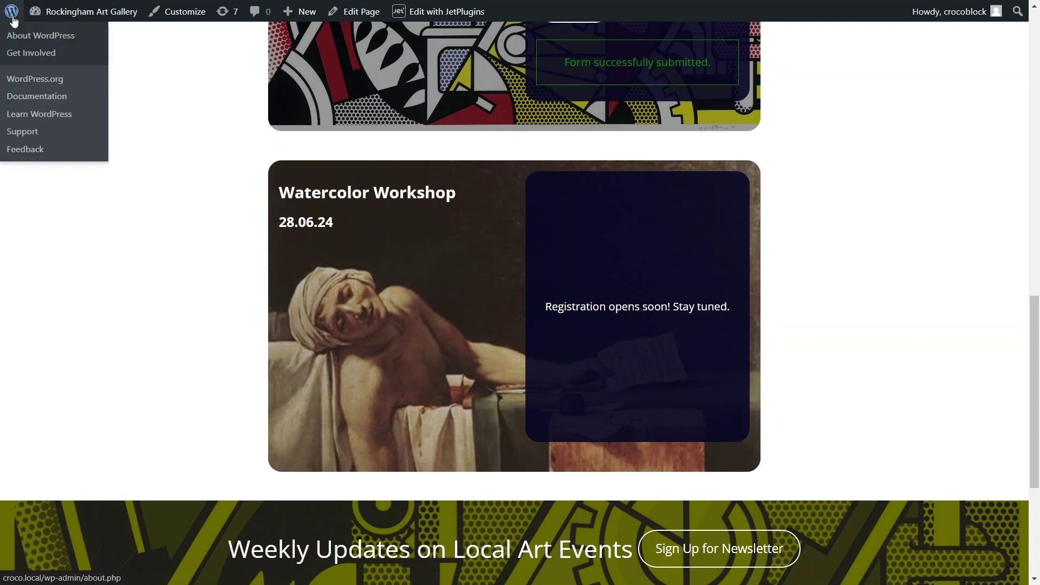
click(13, 21)
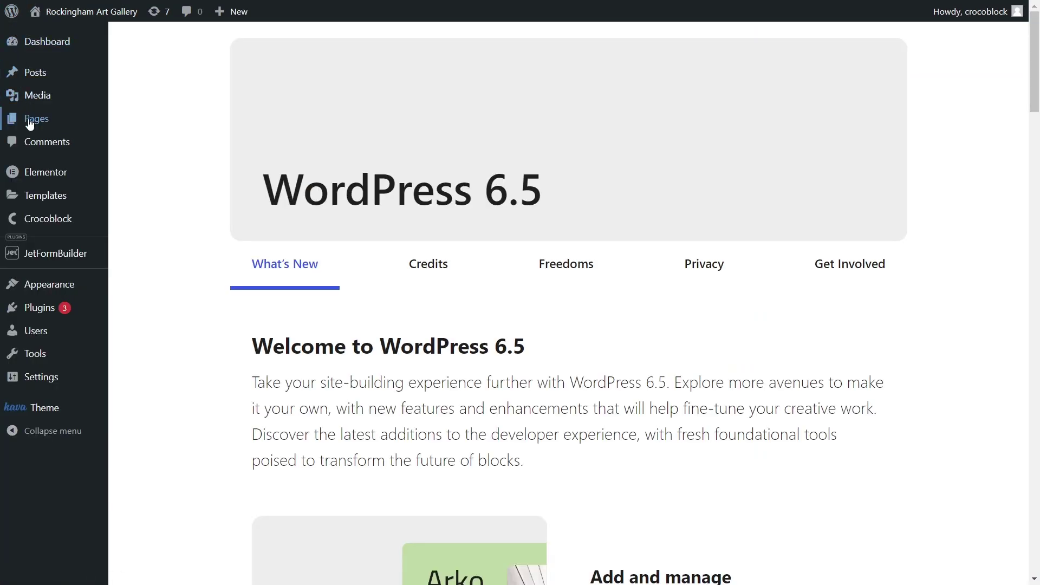
mouse_move(49, 256)
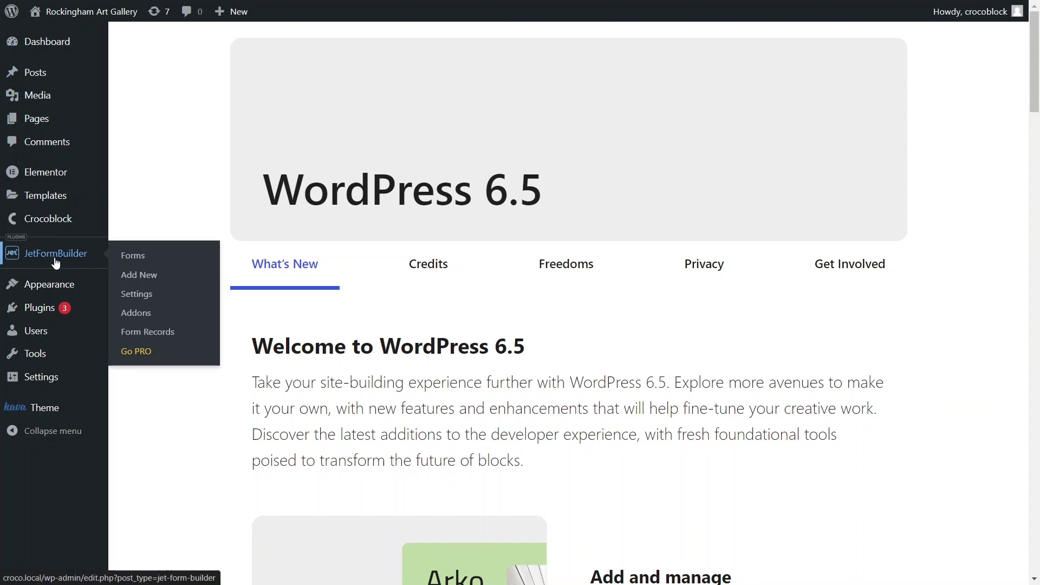
click(151, 320)
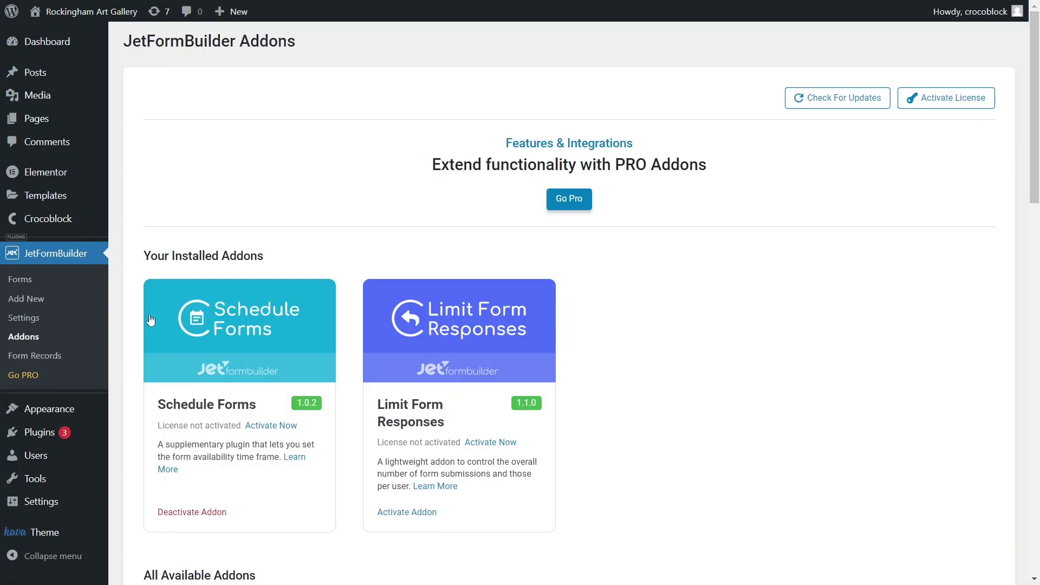